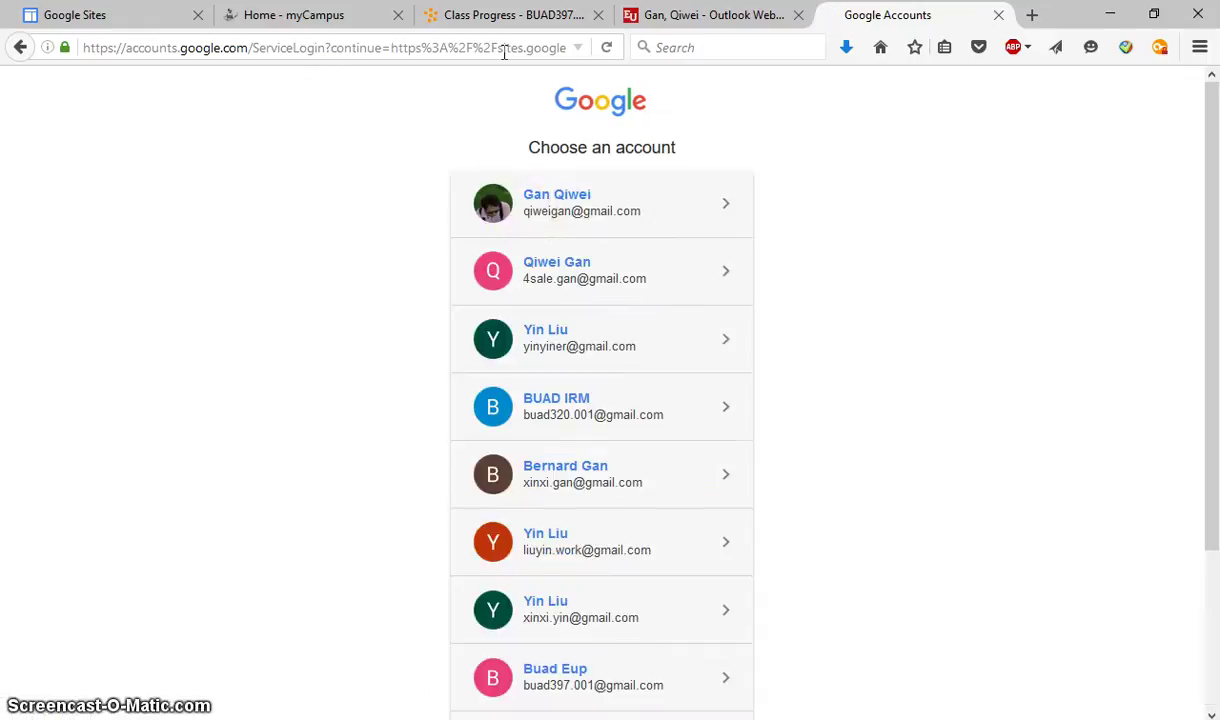
- Sign in to Google Sites with the BUAD 397 course account by entering the account password
{"action": "scroll", "coordinate": [593, 298], "scroll_direction": "down", "scroll_amount": 4}
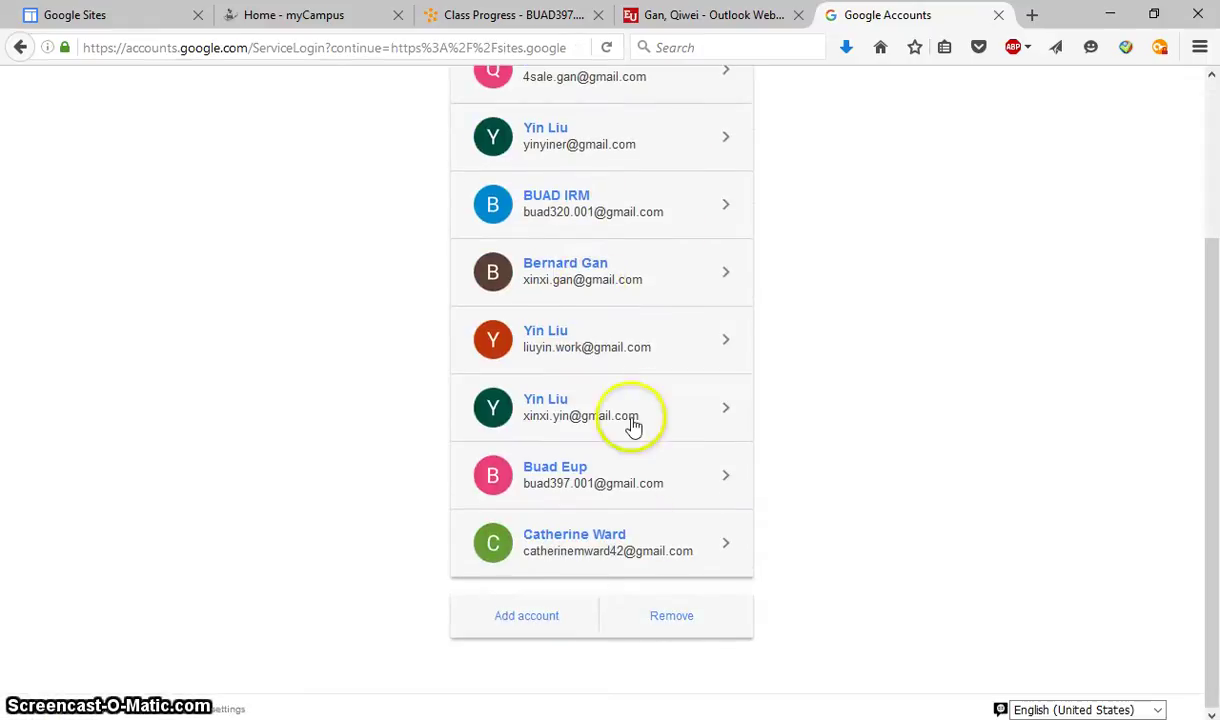
{"action": "left_click", "coordinate": [582, 485]}
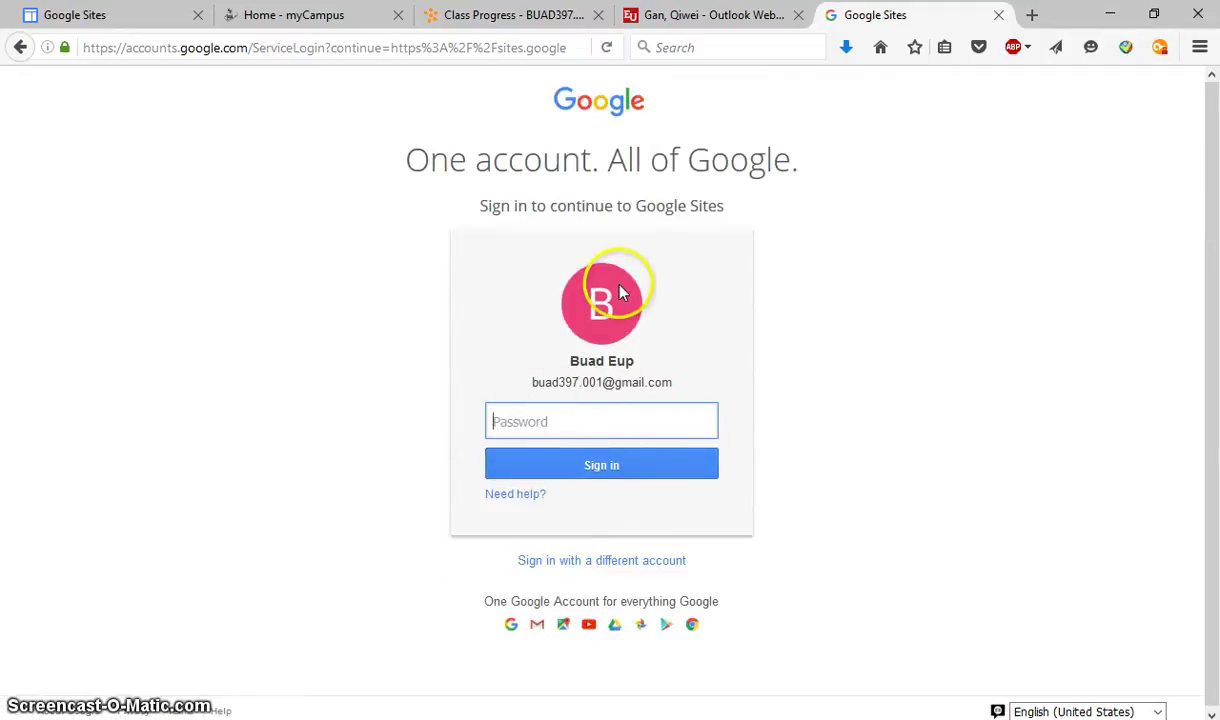
{"action": "left_click", "coordinate": [530, 425]}
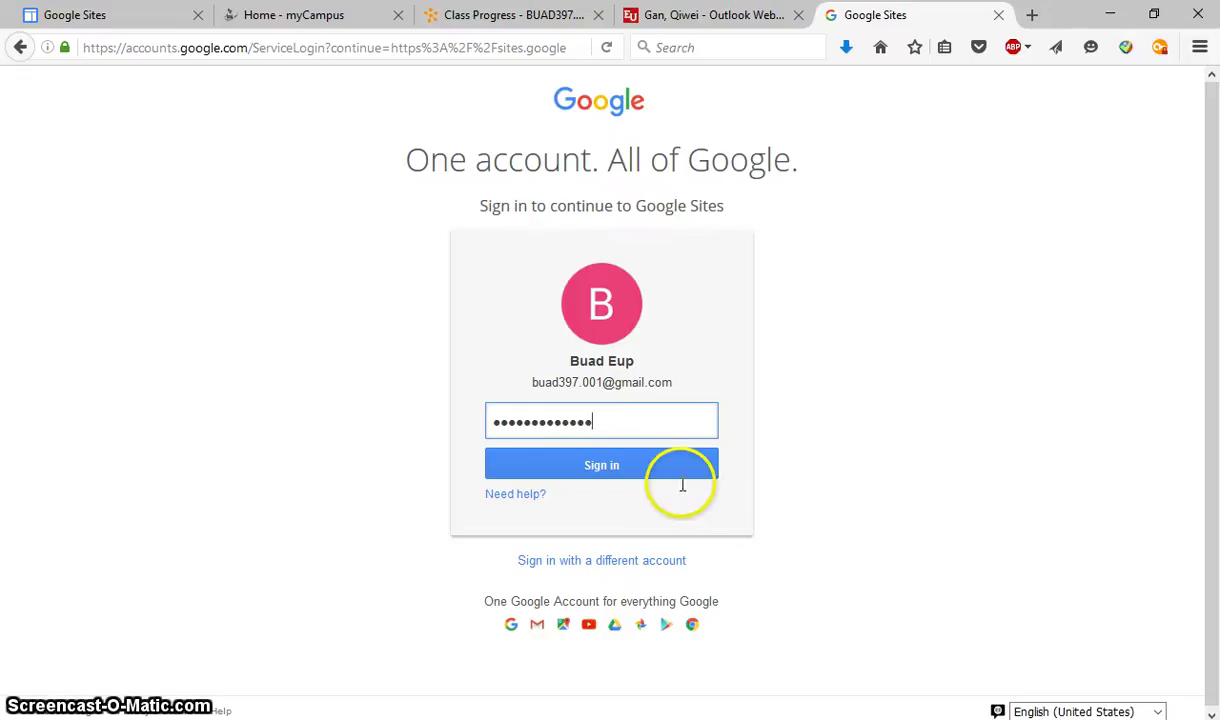
{"action": "left_click", "coordinate": [611, 471]}
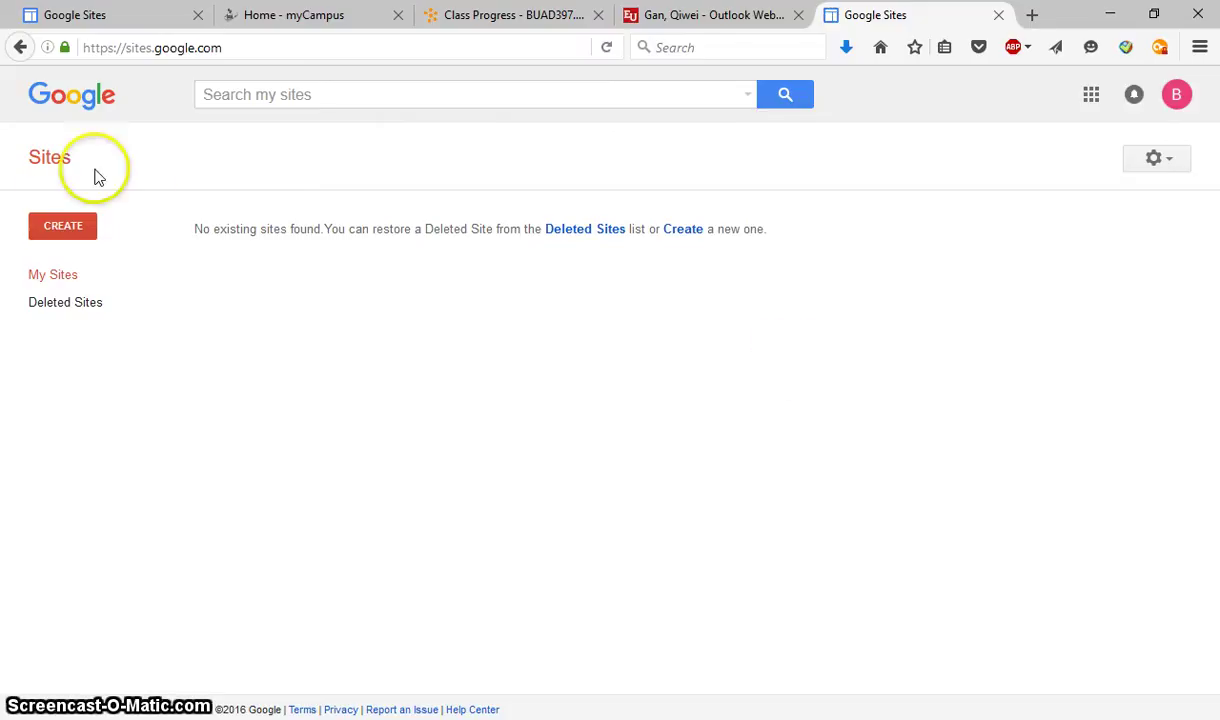
- Start creating a new site and open the gallery of additional site templates
{"action": "left_click", "coordinate": [80, 228]}
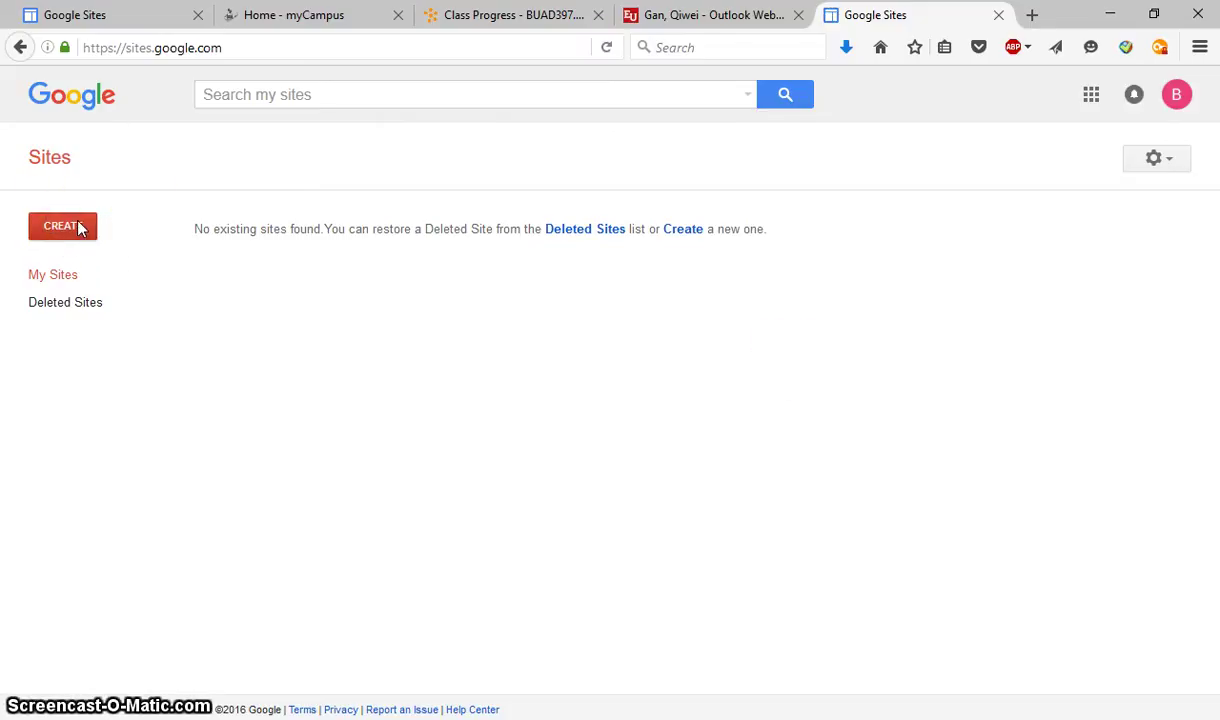
{"action": "left_click", "coordinate": [78, 232]}
{"action": "left_click", "coordinate": [80, 232]}
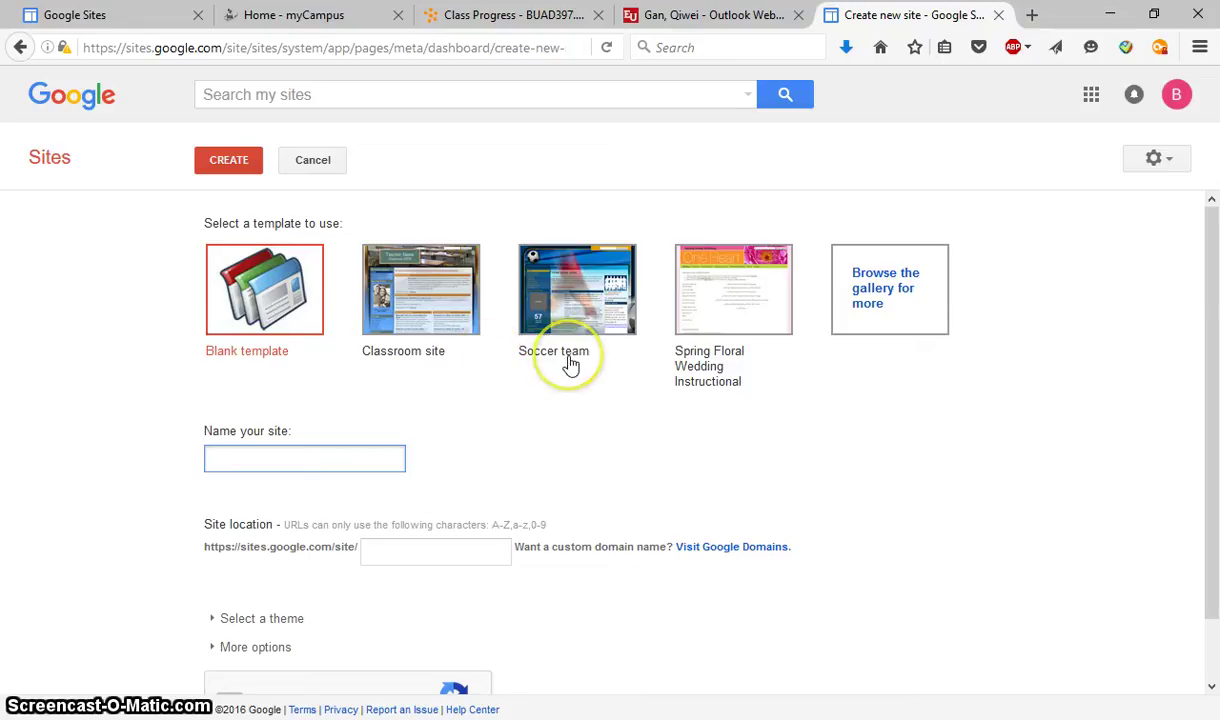
{"action": "left_click", "coordinate": [878, 288]}
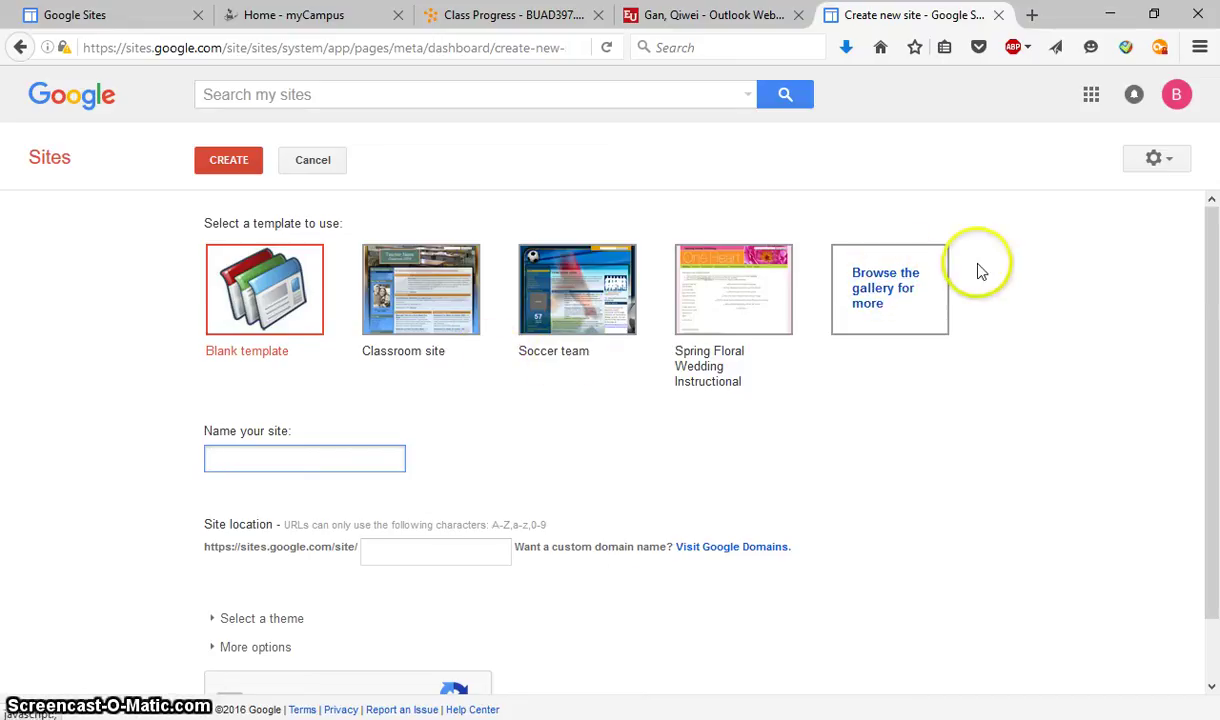
{"action": "left_click", "coordinate": [900, 287]}
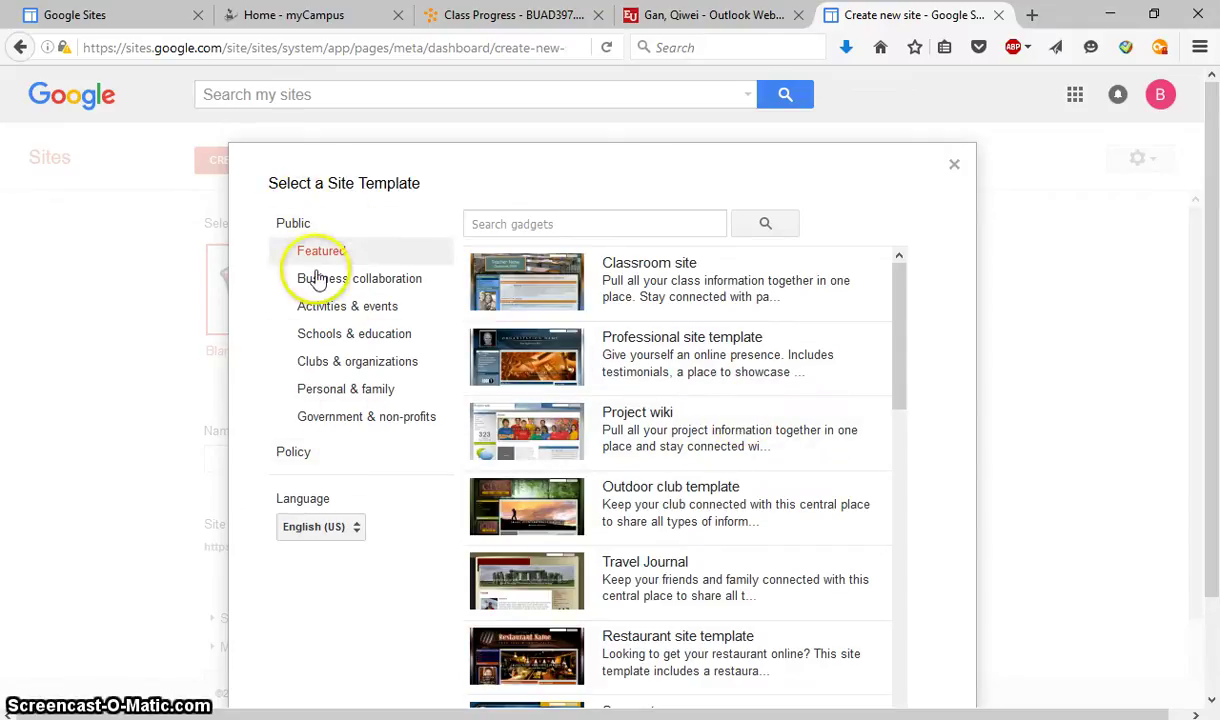
- Choose the Online Portfolio Template from the Personal & family category for the new site
{"action": "left_click", "coordinate": [336, 391]}
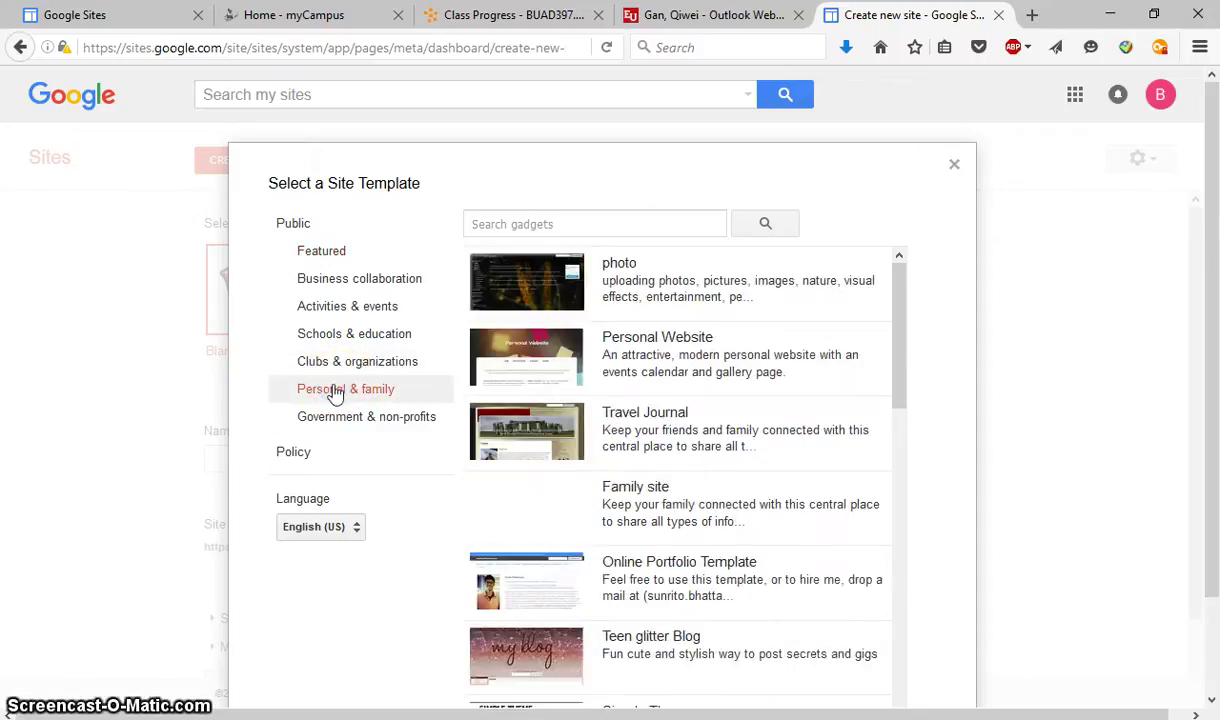
{"action": "scroll", "coordinate": [710, 300], "scroll_direction": "down", "scroll_amount": 3}
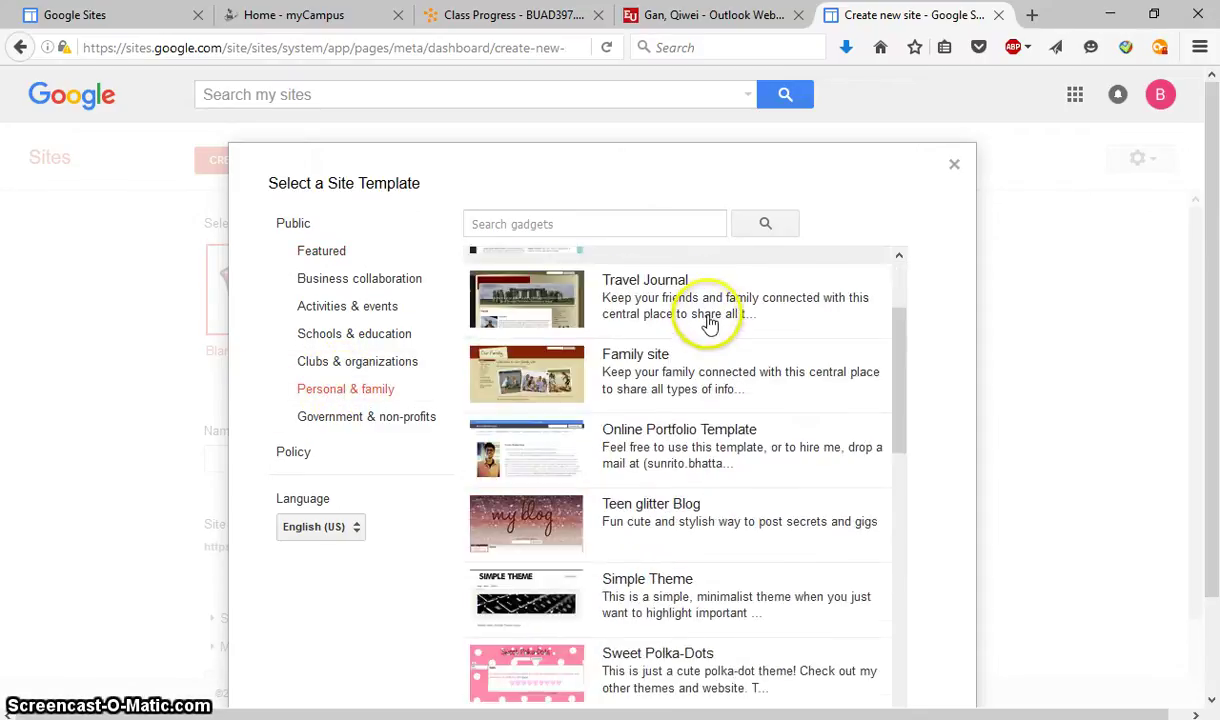
{"action": "scroll", "coordinate": [705, 333], "scroll_direction": "down", "scroll_amount": 10}
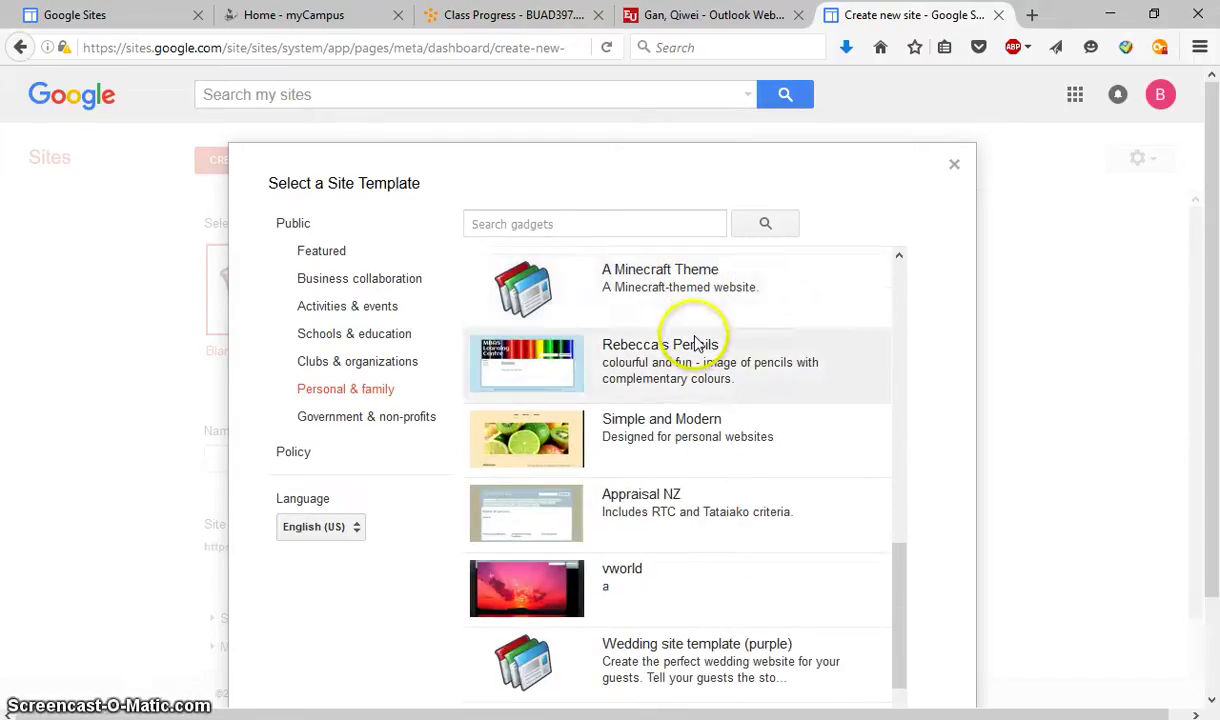
{"action": "scroll", "coordinate": [712, 480], "scroll_direction": "down", "scroll_amount": 3}
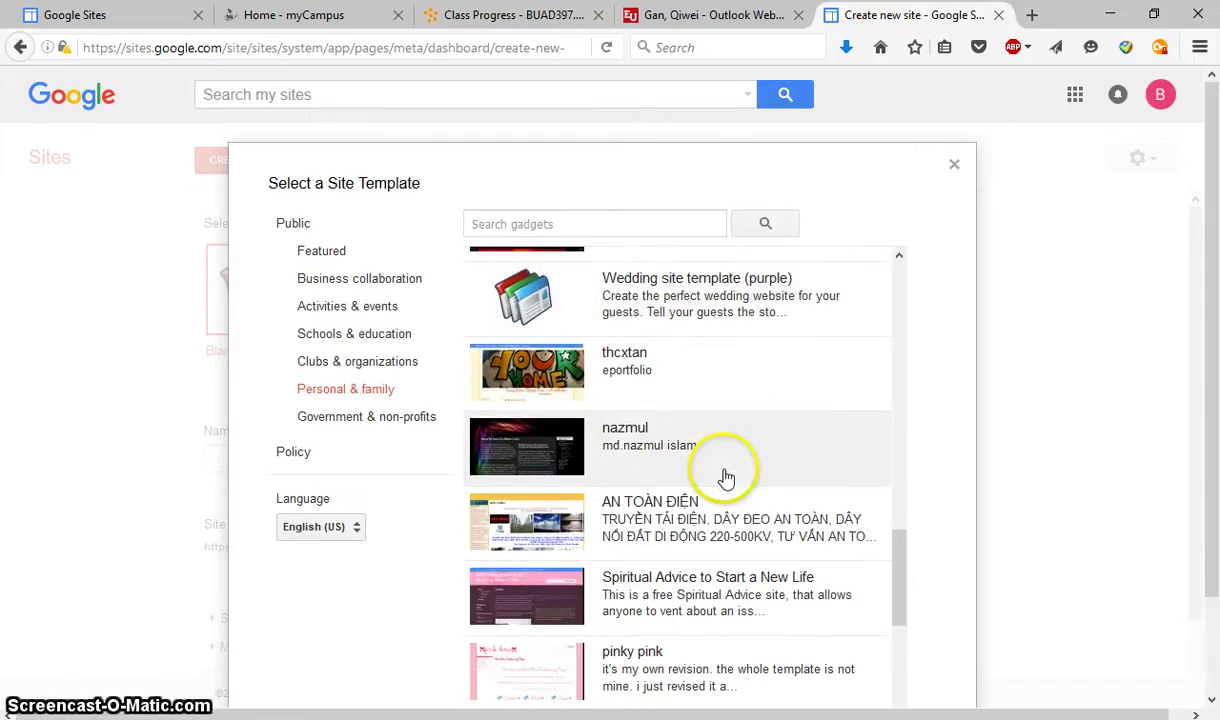
{"action": "scroll", "coordinate": [728, 474], "scroll_direction": "up", "scroll_amount": 5}
{"action": "scroll", "coordinate": [728, 474], "scroll_direction": "up", "scroll_amount": 10}
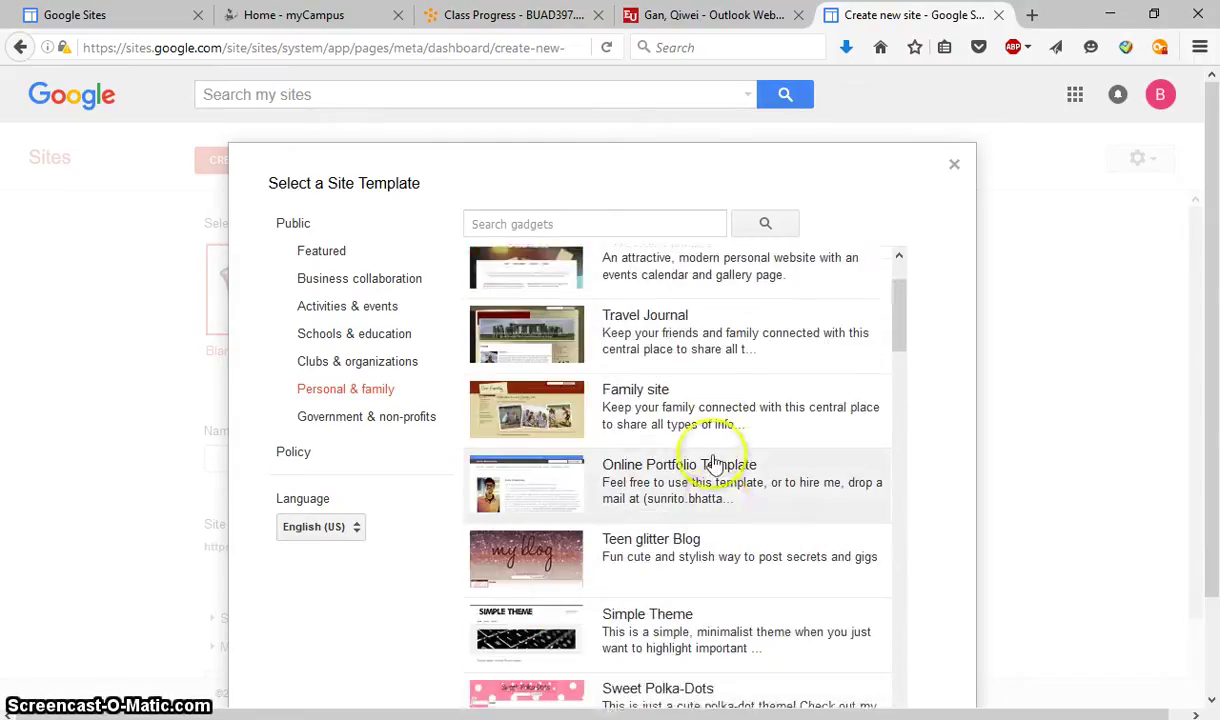
{"action": "scroll", "coordinate": [662, 387], "scroll_direction": "down", "scroll_amount": 1}
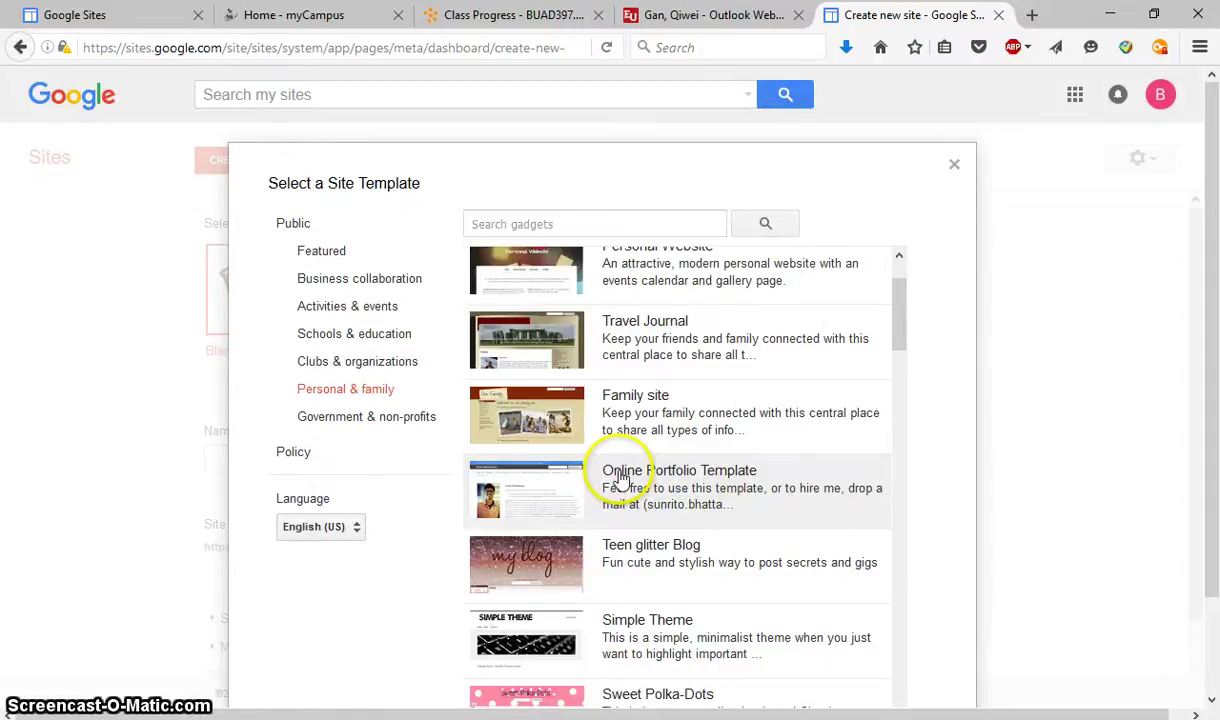
{"action": "left_click", "coordinate": [750, 478]}
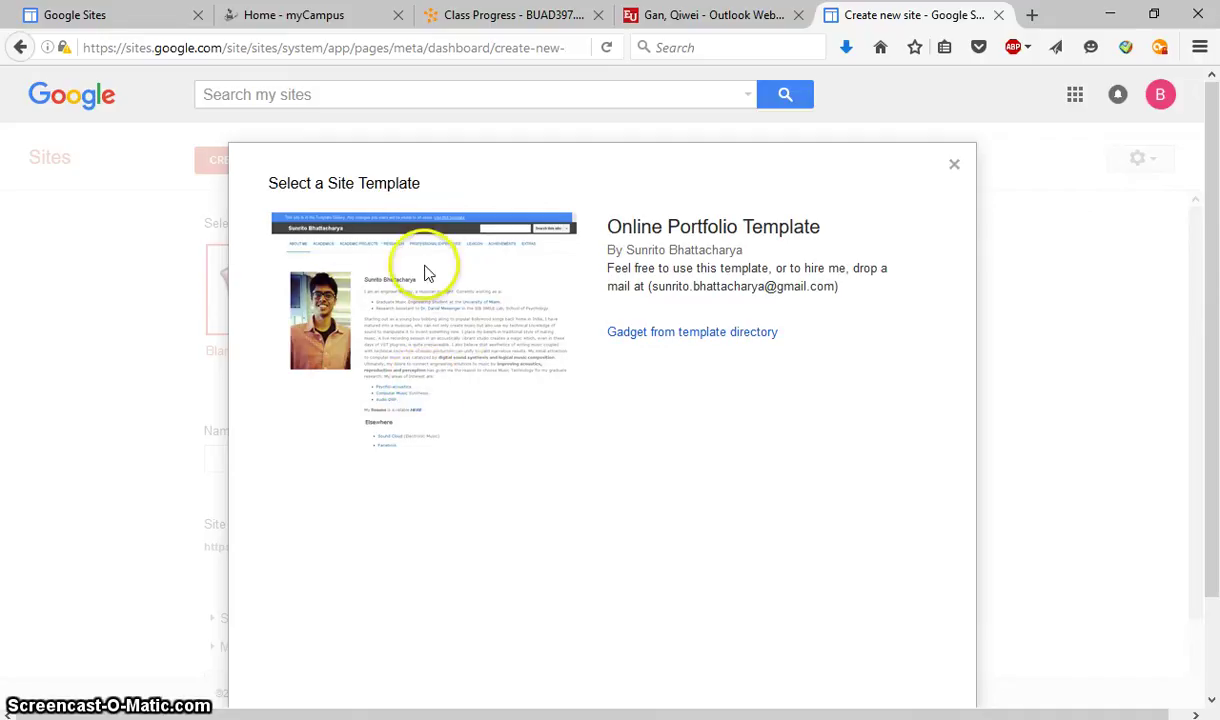
{"action": "scroll", "coordinate": [520, 295], "scroll_direction": "down", "scroll_amount": 2}
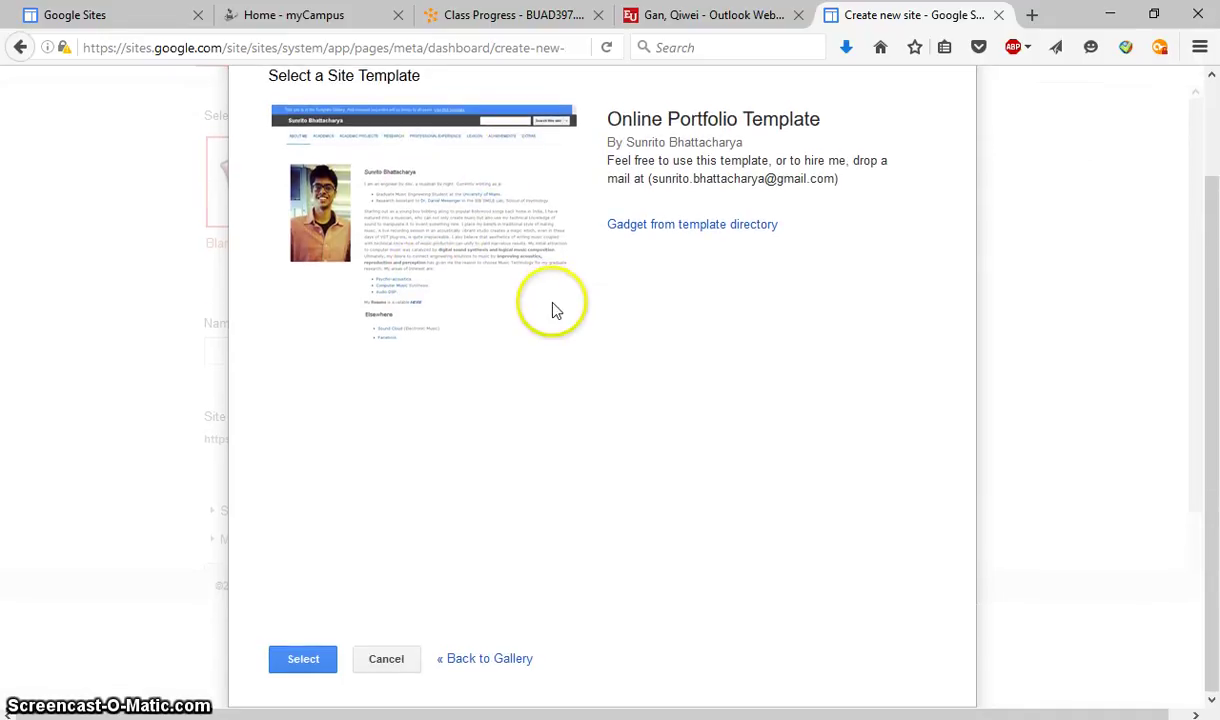
{"action": "left_click", "coordinate": [312, 662]}
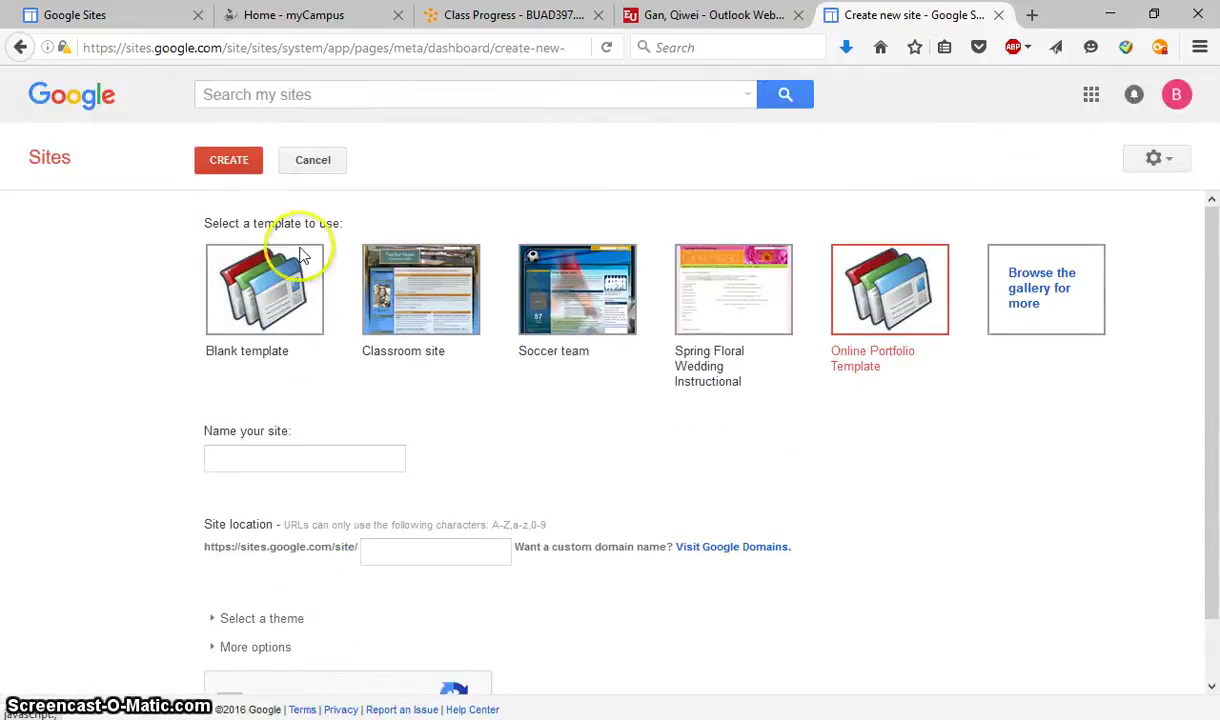
- Name the site with the owner's first name in possessive form followed by "virtual world", keeping the suggested site address
{"action": "scroll", "coordinate": [328, 456], "scroll_direction": "down", "scroll_amount": 1}
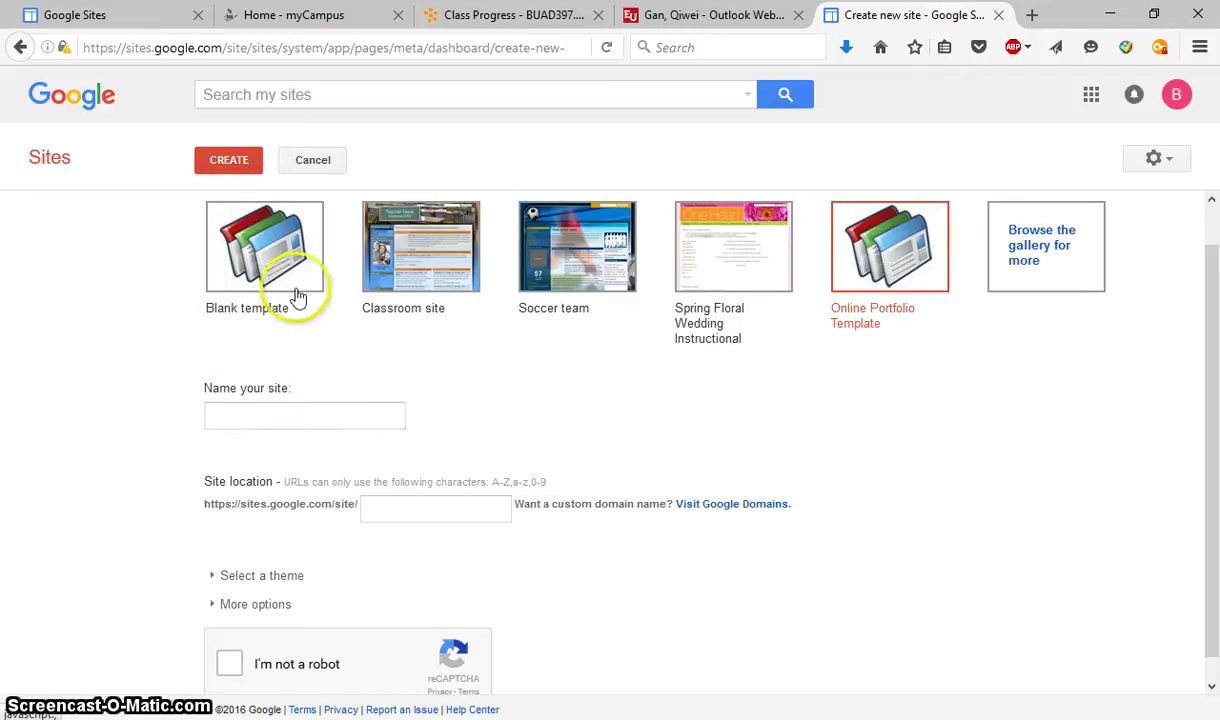
{"action": "left_click", "coordinate": [275, 407]}
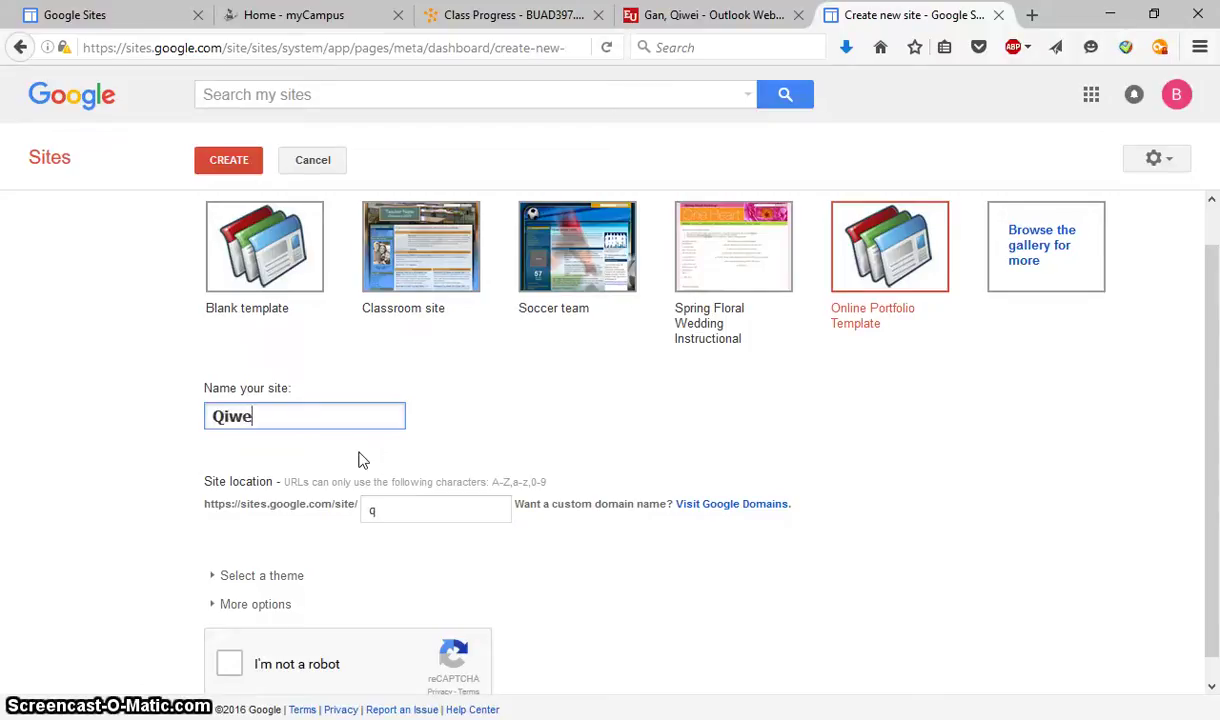
{"action": "type", "text": "i's vit"}
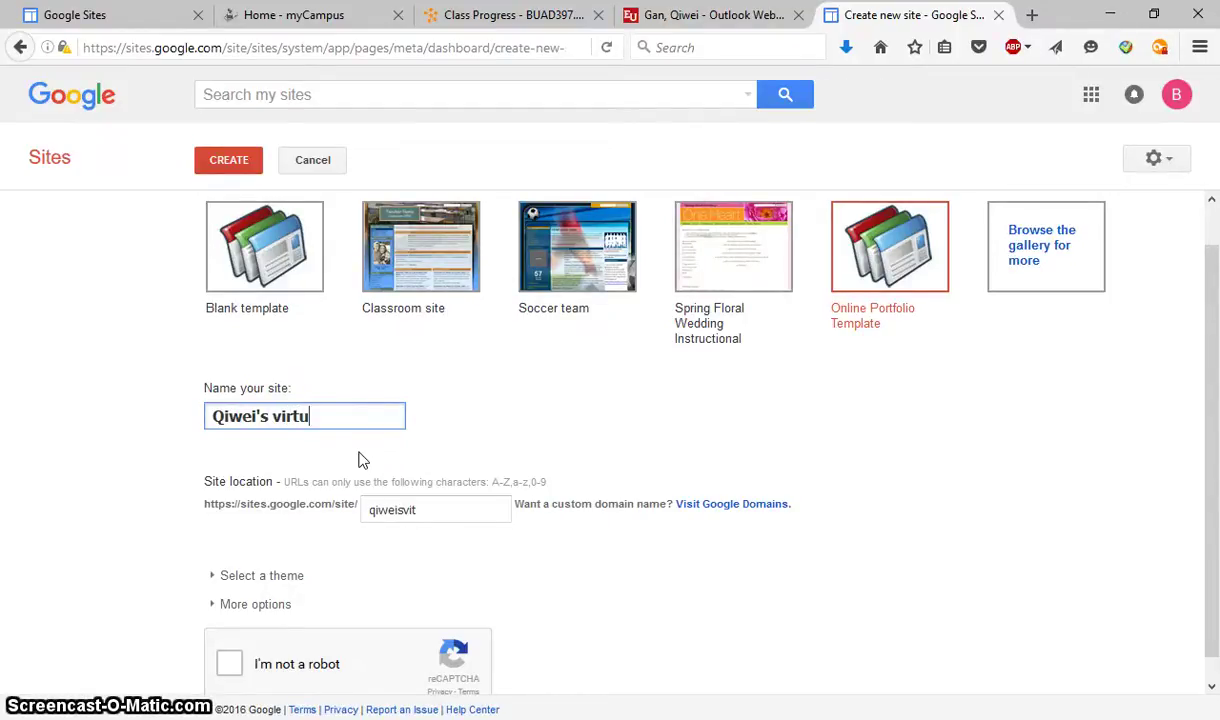
{"action": "type", "text": "tual world"}
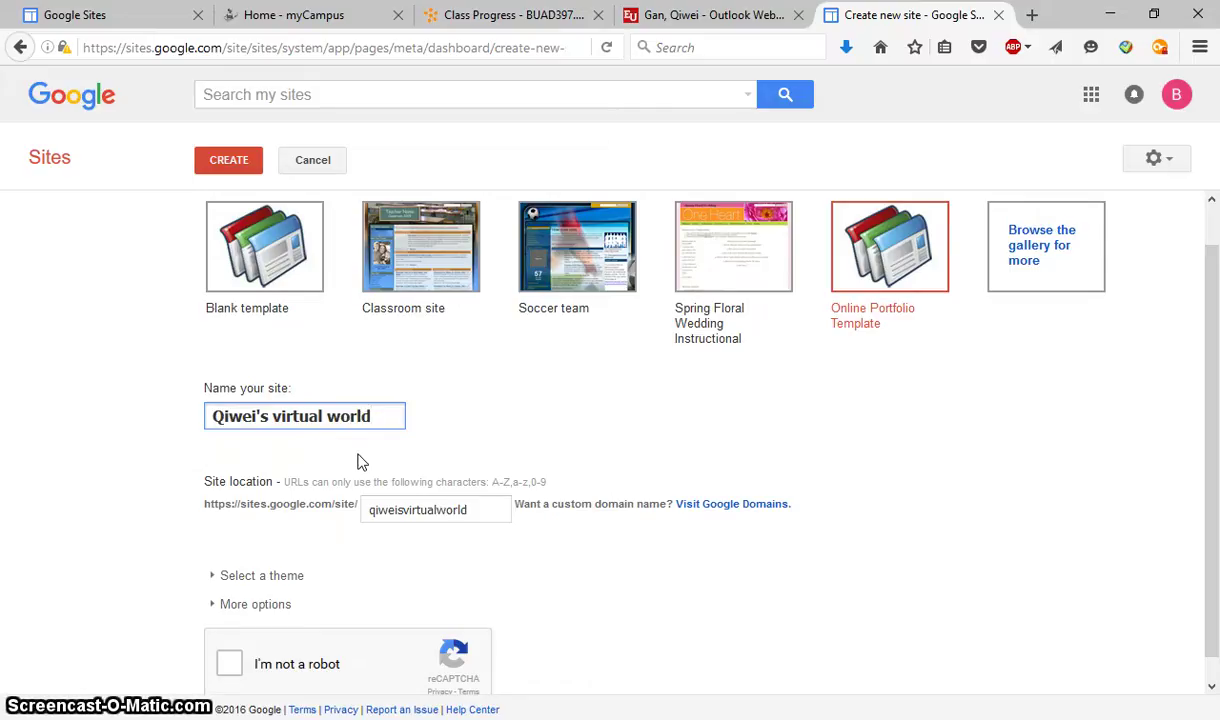
{"action": "scroll", "coordinate": [361, 462], "scroll_direction": "down", "scroll_amount": 1}
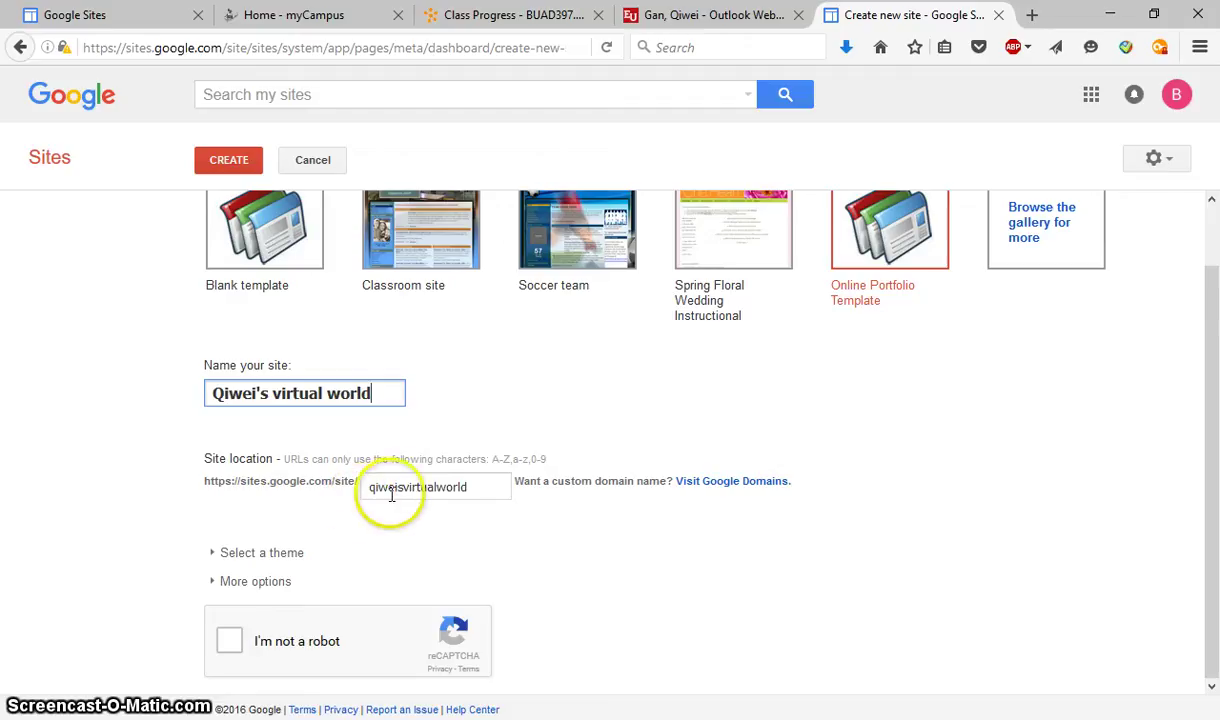
{"action": "left_click_drag", "start_coordinate": [366, 488], "coordinate": [487, 489]}
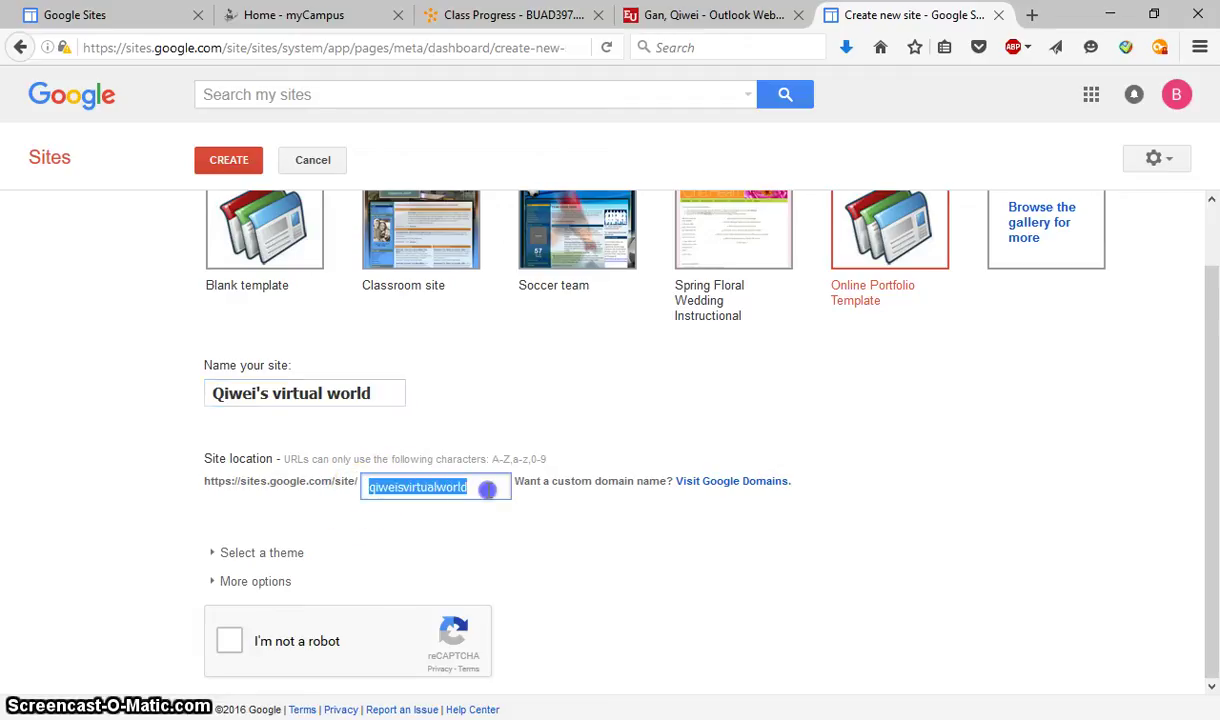
{"action": "left_click", "coordinate": [487, 489]}
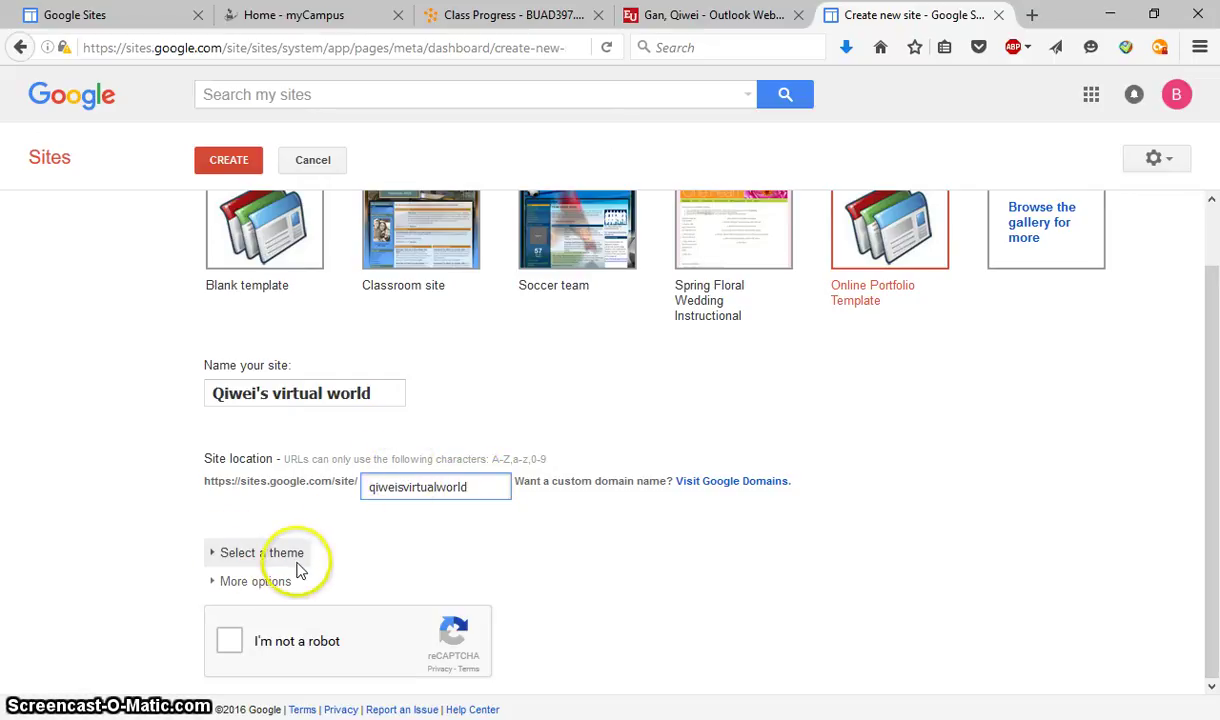
{"action": "left_click", "coordinate": [281, 584]}
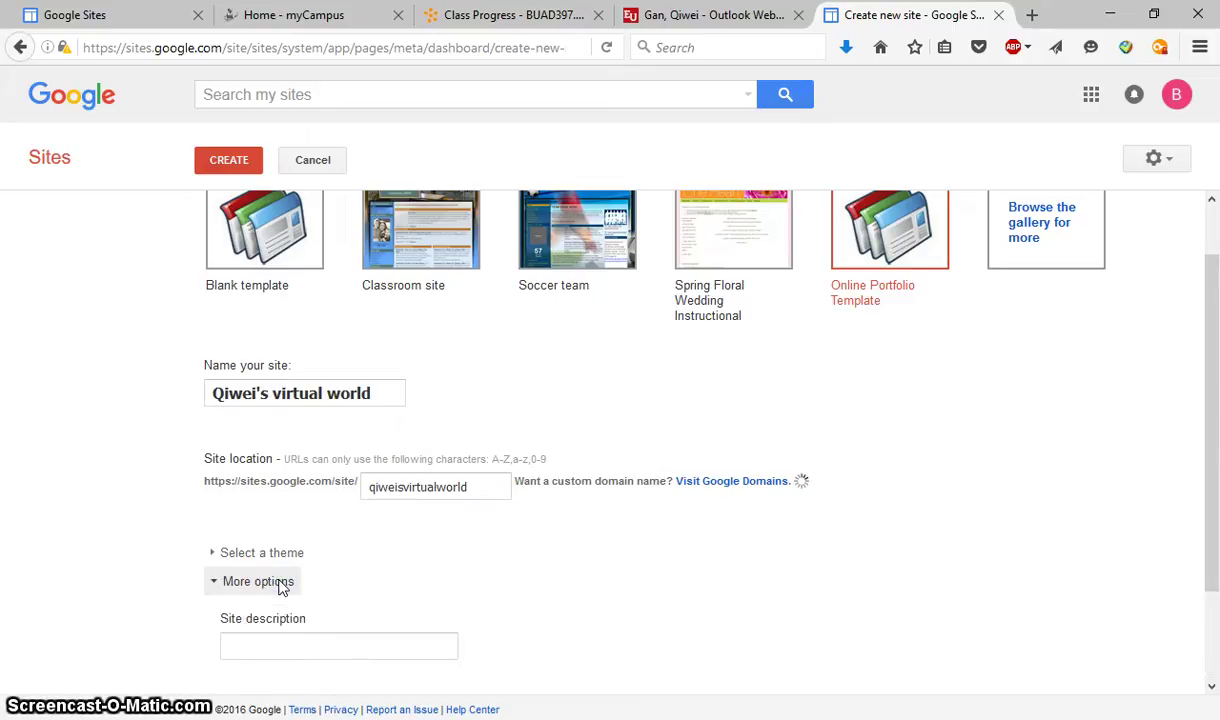
{"action": "scroll", "coordinate": [280, 582], "scroll_direction": "down", "scroll_amount": 2}
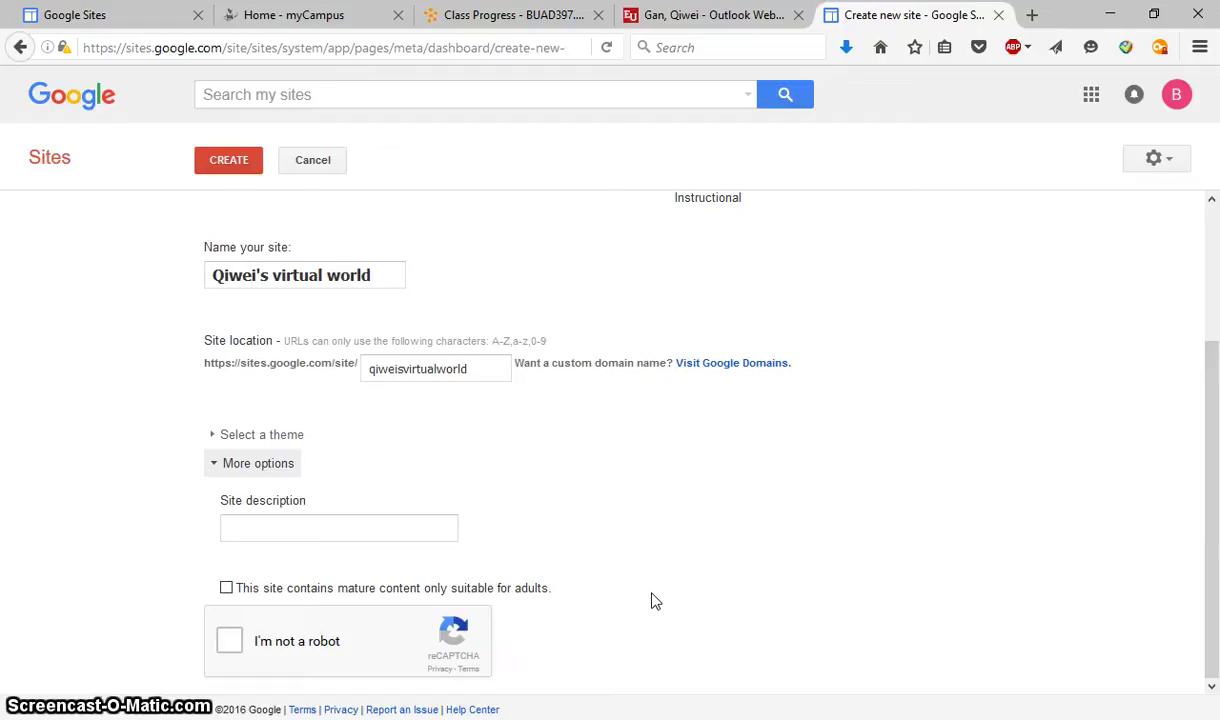
{"action": "left_click", "coordinate": [516, 580]}
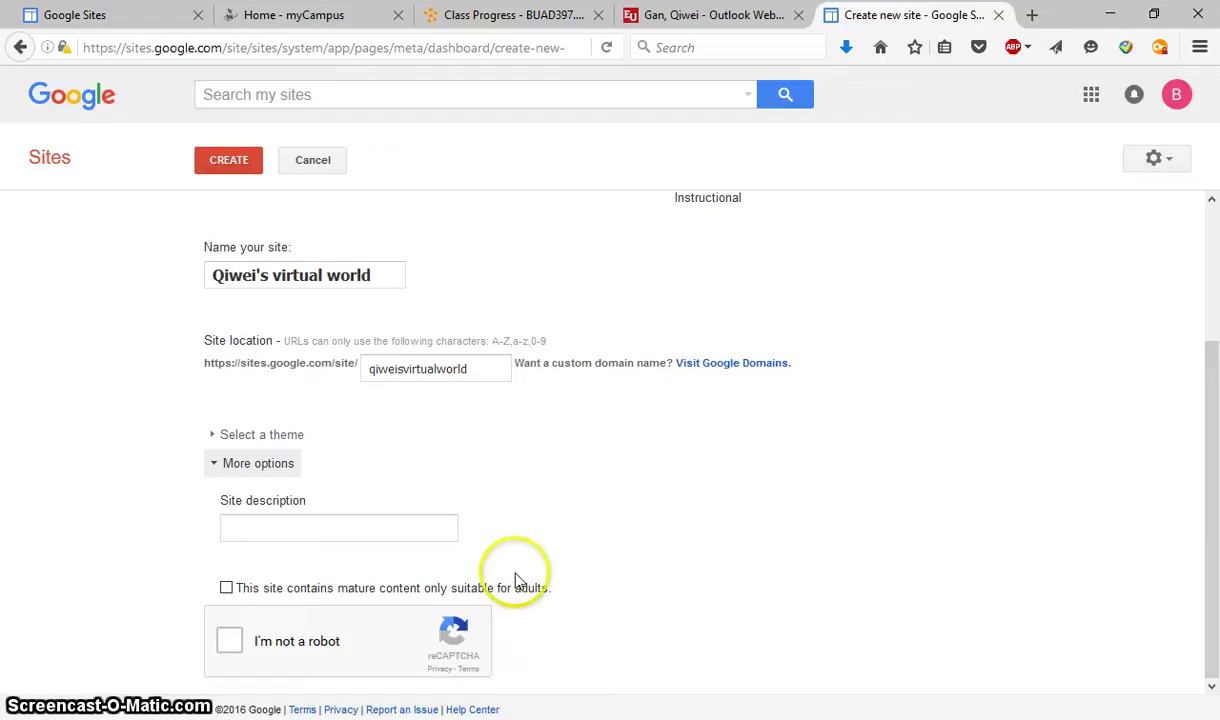
{"action": "left_click", "coordinate": [240, 463]}
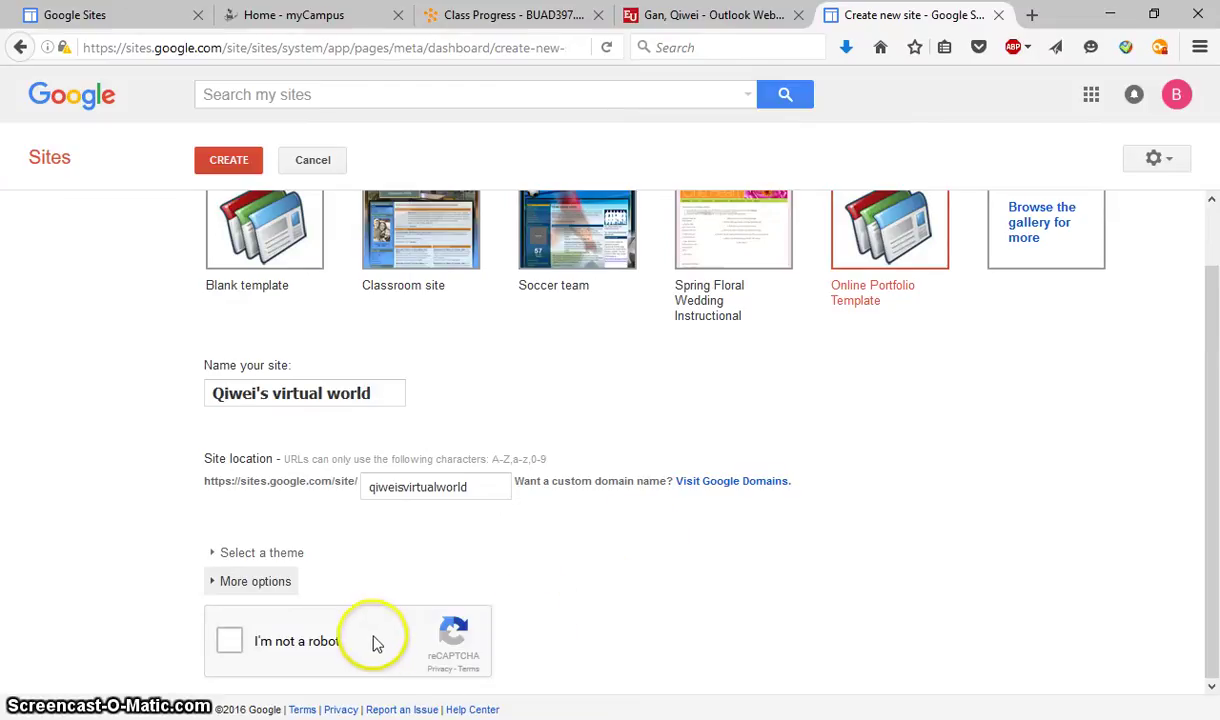
- Start the "I'm not a robot" check and submit all images with rivers, including the replacement images
{"action": "left_click", "coordinate": [231, 641]}
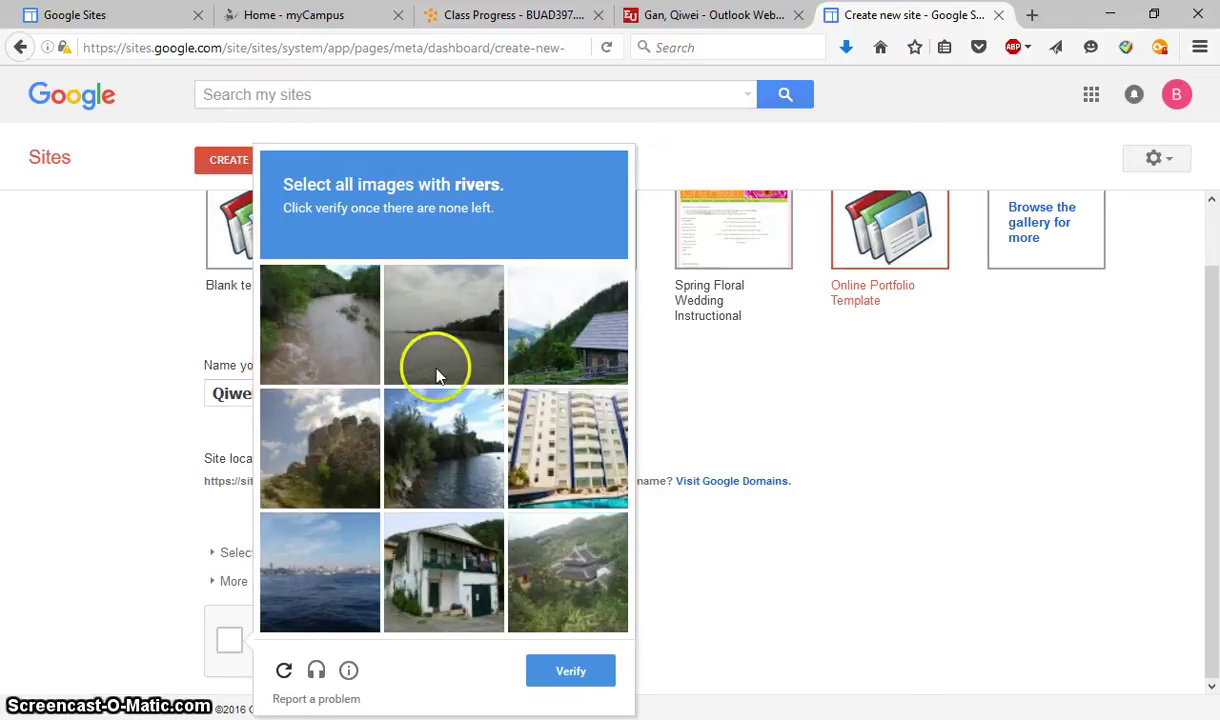
{"action": "left_click", "coordinate": [336, 309]}
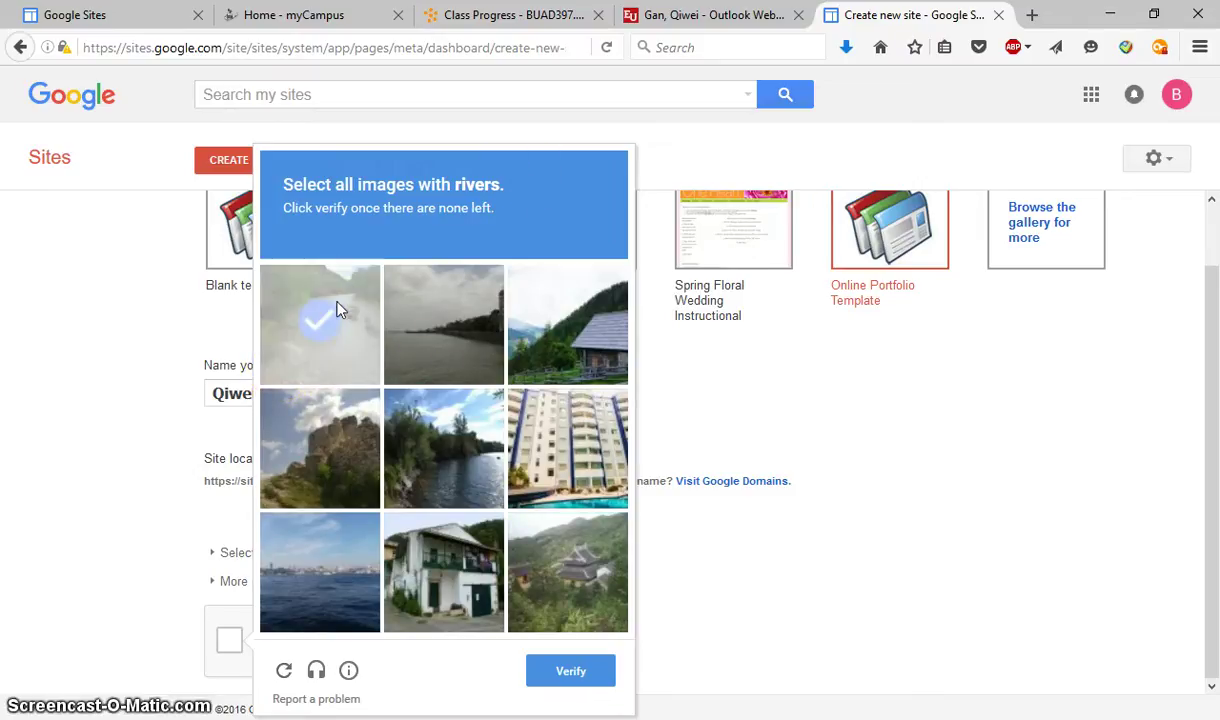
{"action": "left_click", "coordinate": [471, 344]}
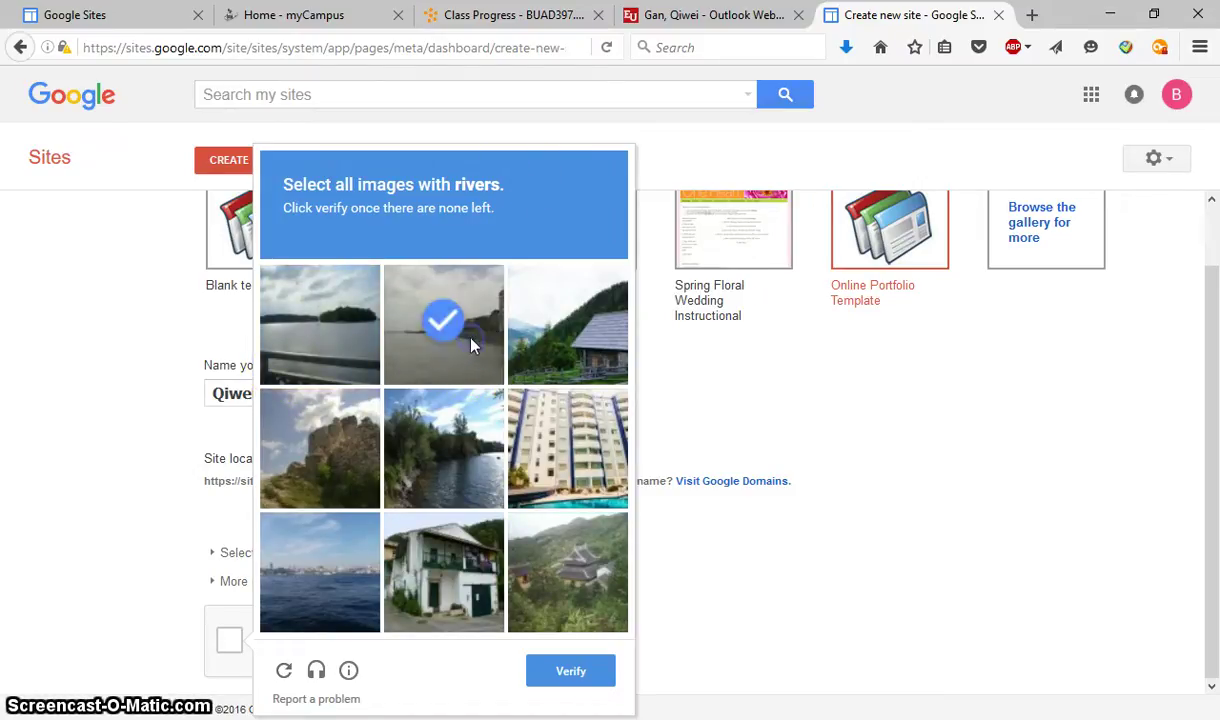
{"action": "left_click", "coordinate": [461, 447]}
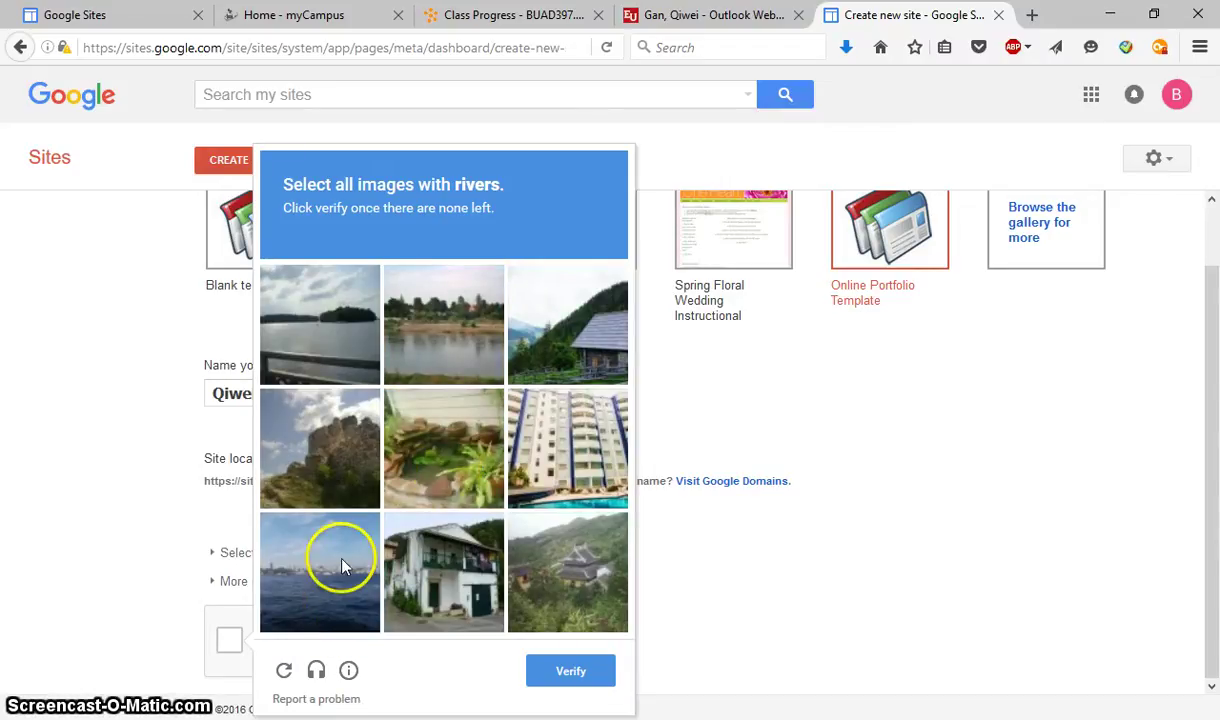
{"action": "left_click", "coordinate": [571, 671]}
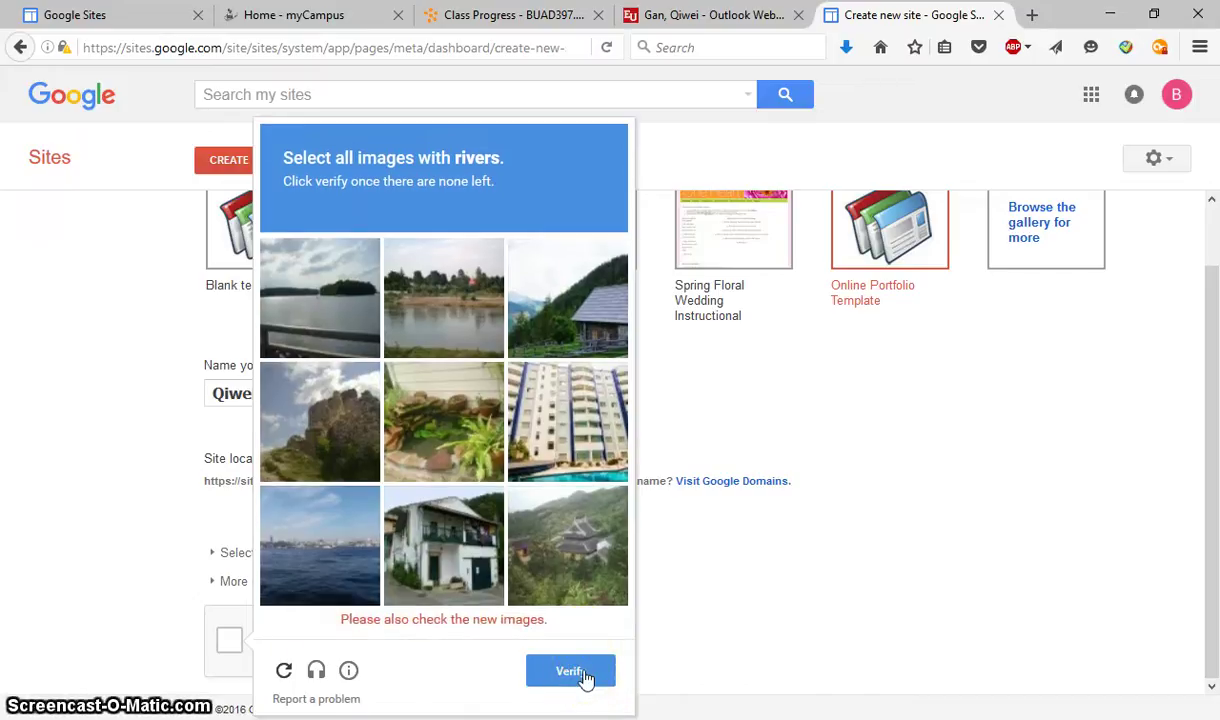
{"action": "left_click", "coordinate": [332, 293]}
{"action": "left_click", "coordinate": [460, 330]}
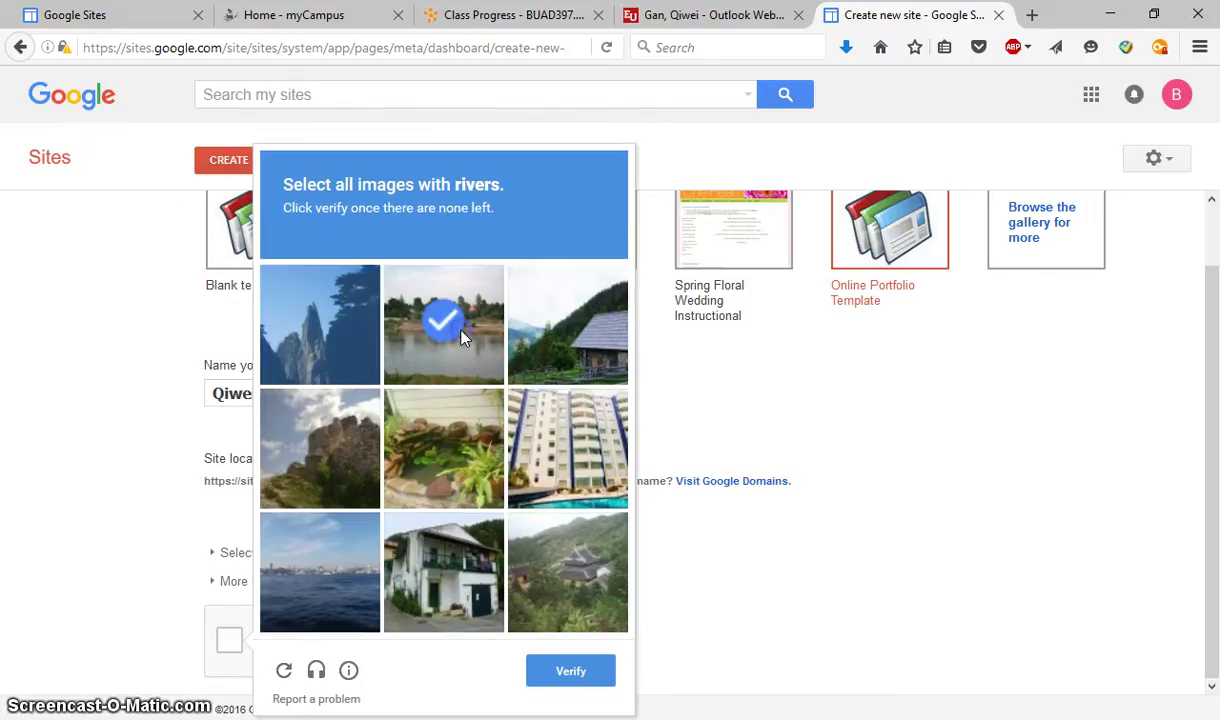
{"action": "left_click", "coordinate": [335, 604]}
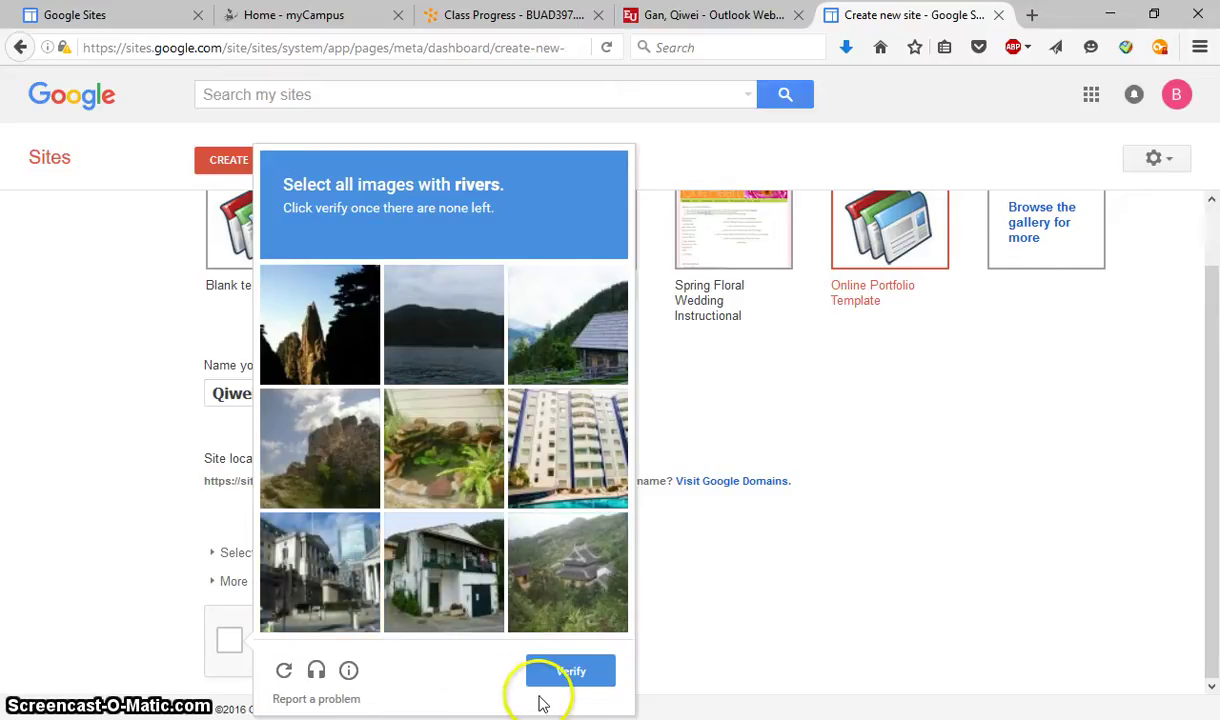
{"action": "left_click", "coordinate": [577, 680]}
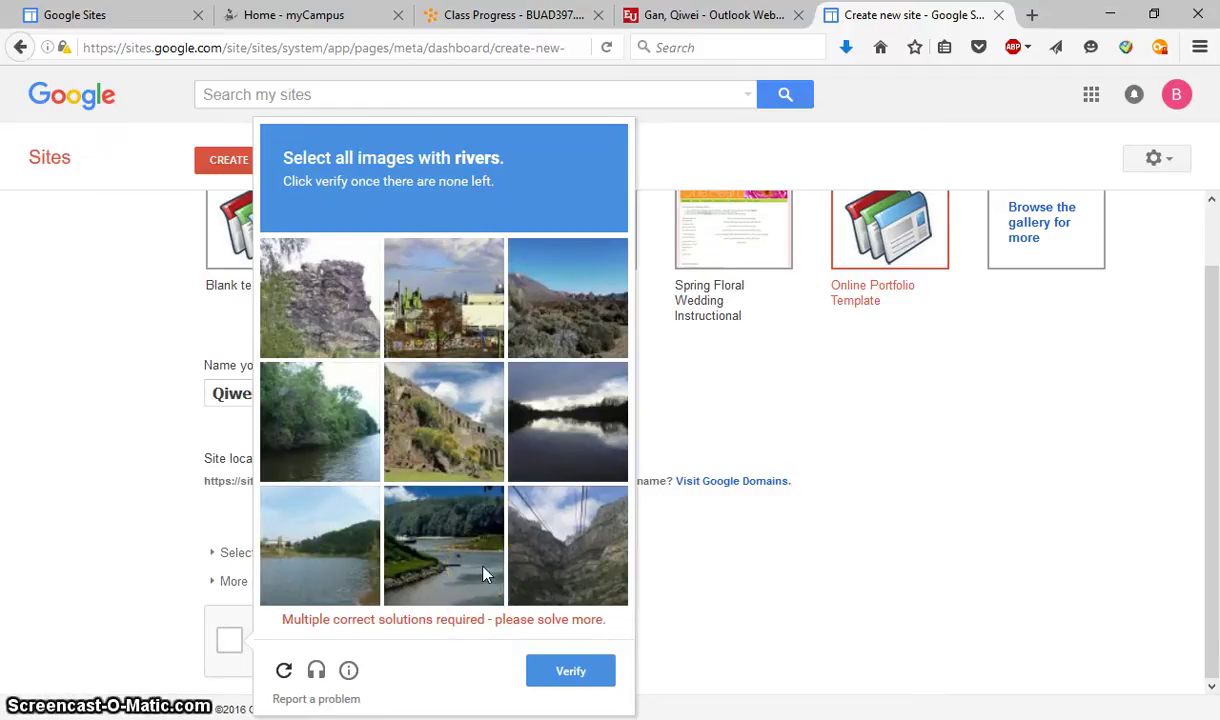
- Try to solve the second image challenge by selecting the pictures with rivers
{"action": "left_click", "coordinate": [315, 425]}
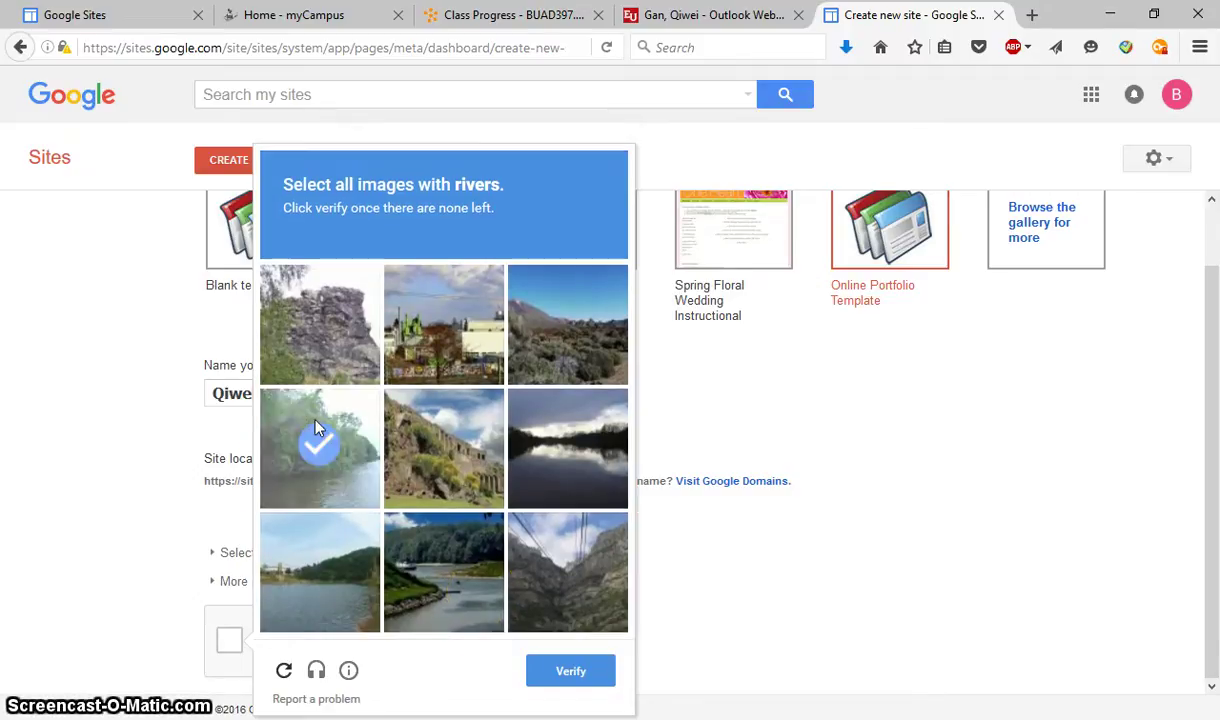
{"action": "left_click", "coordinate": [315, 578]}
{"action": "left_click", "coordinate": [415, 575]}
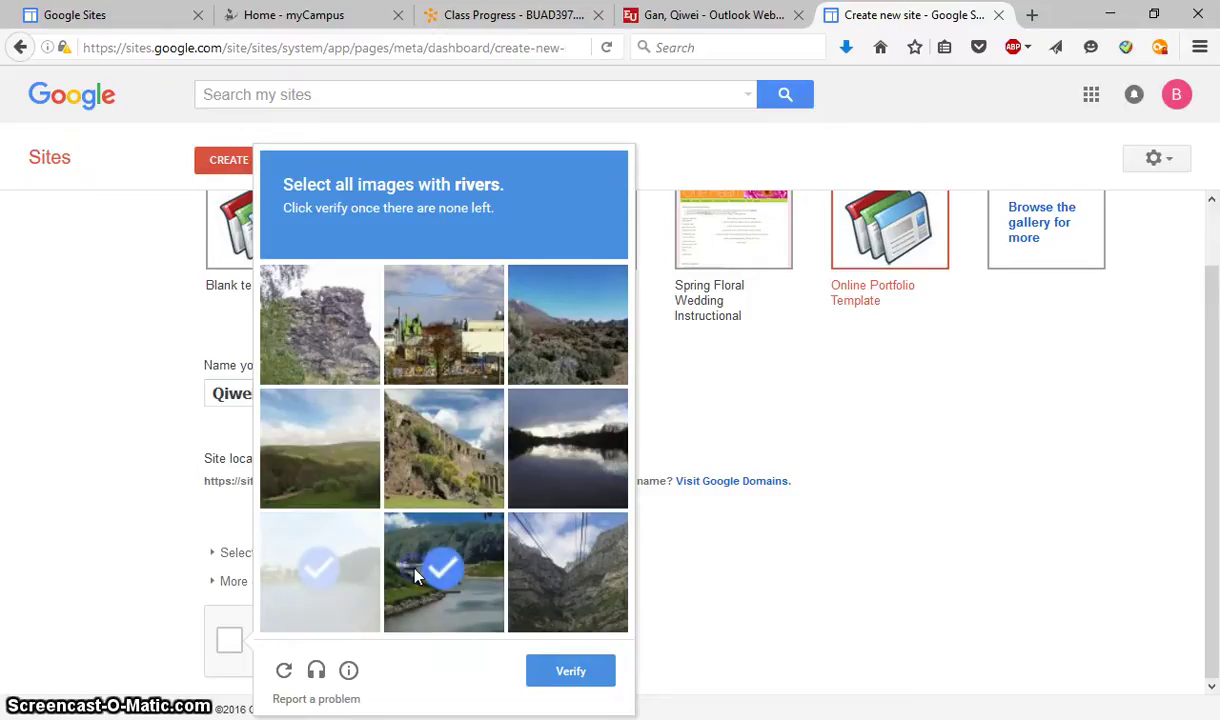
{"action": "left_click", "coordinate": [575, 672]}
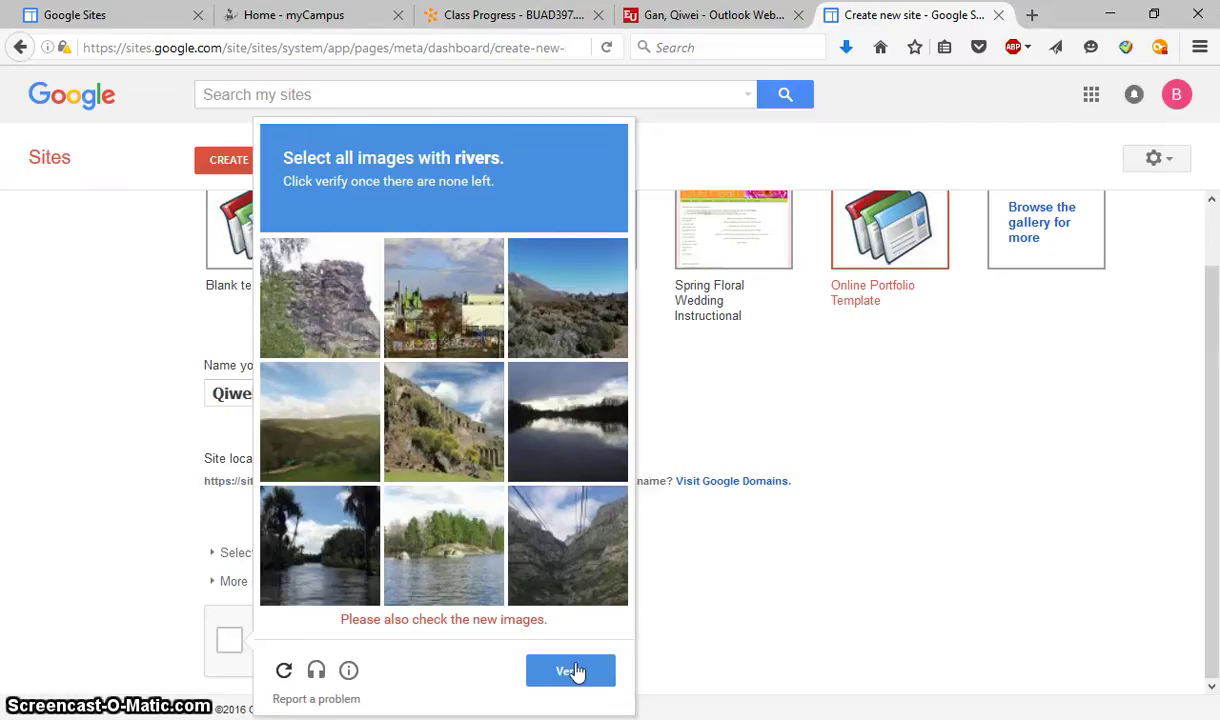
{"action": "left_click", "coordinate": [492, 658]}
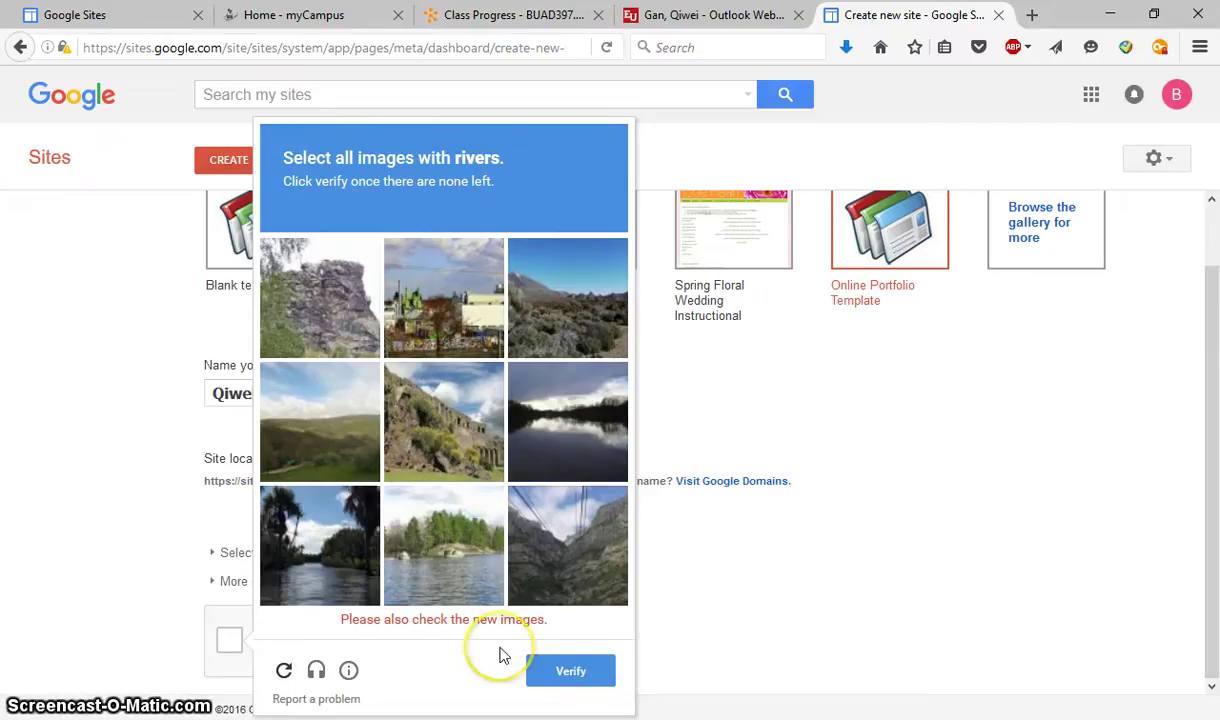
- Request a different image challenge and complete the robot check by selecting all images with a store front
{"action": "left_click", "coordinate": [284, 672]}
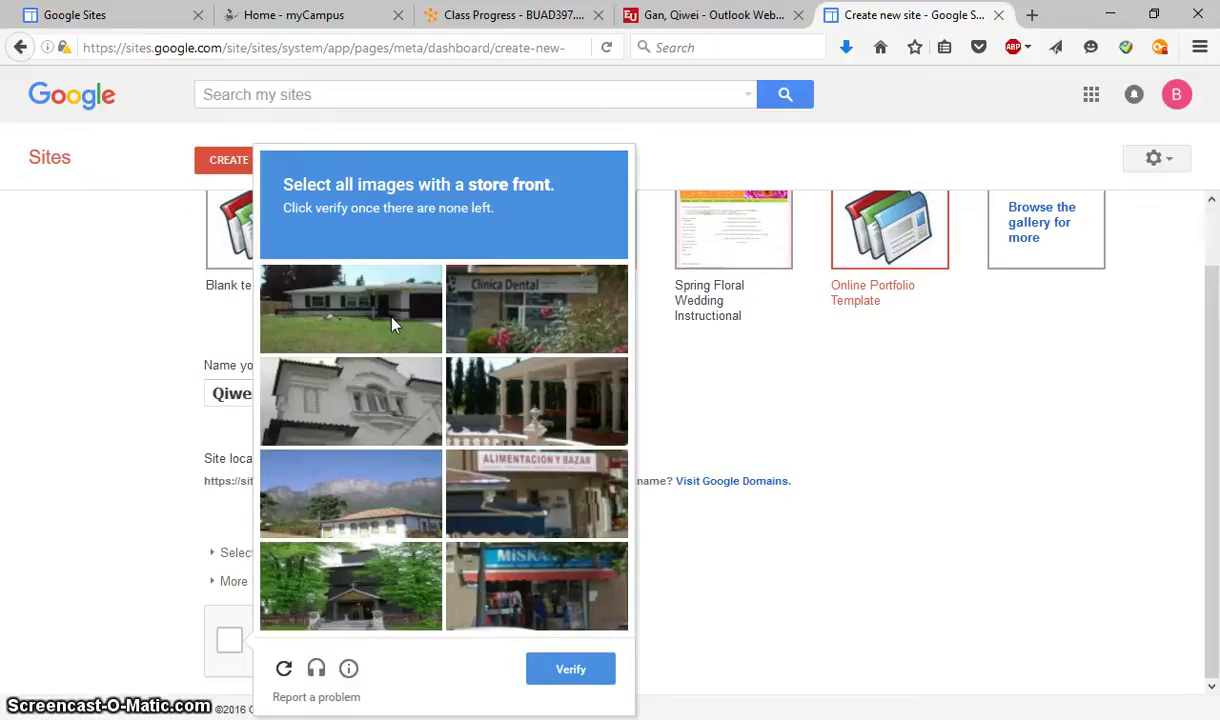
{"action": "left_click", "coordinate": [508, 316]}
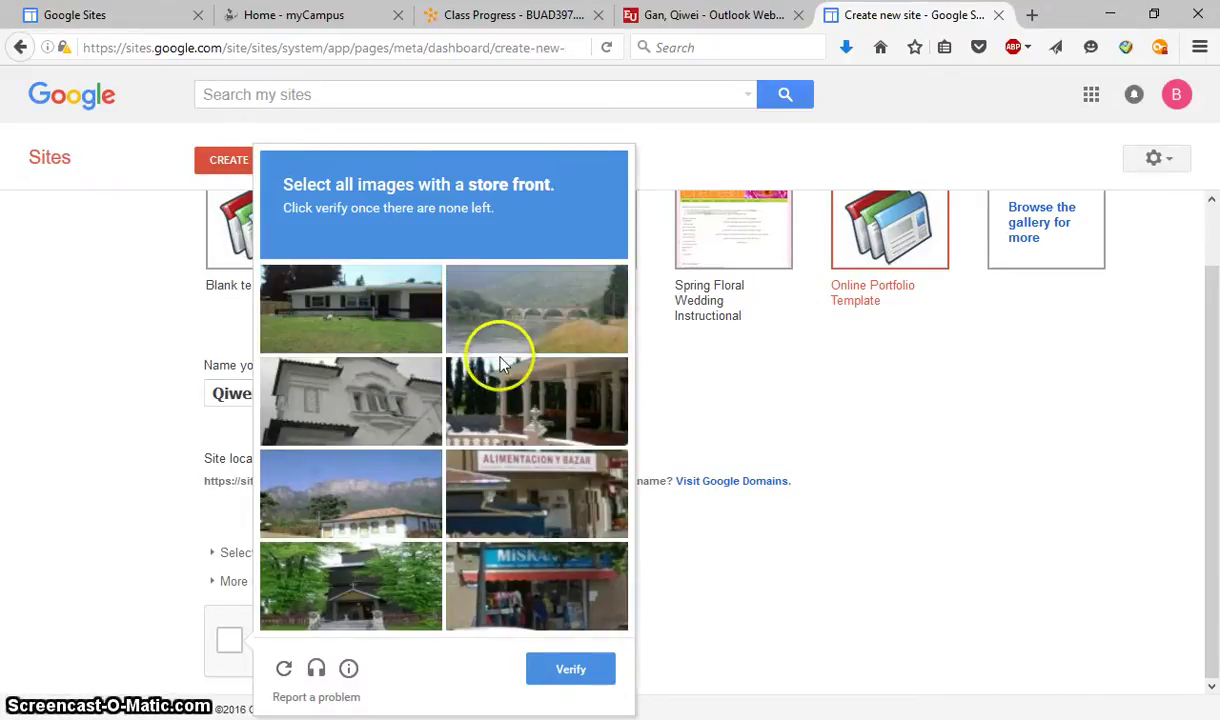
{"action": "left_click", "coordinate": [549, 595]}
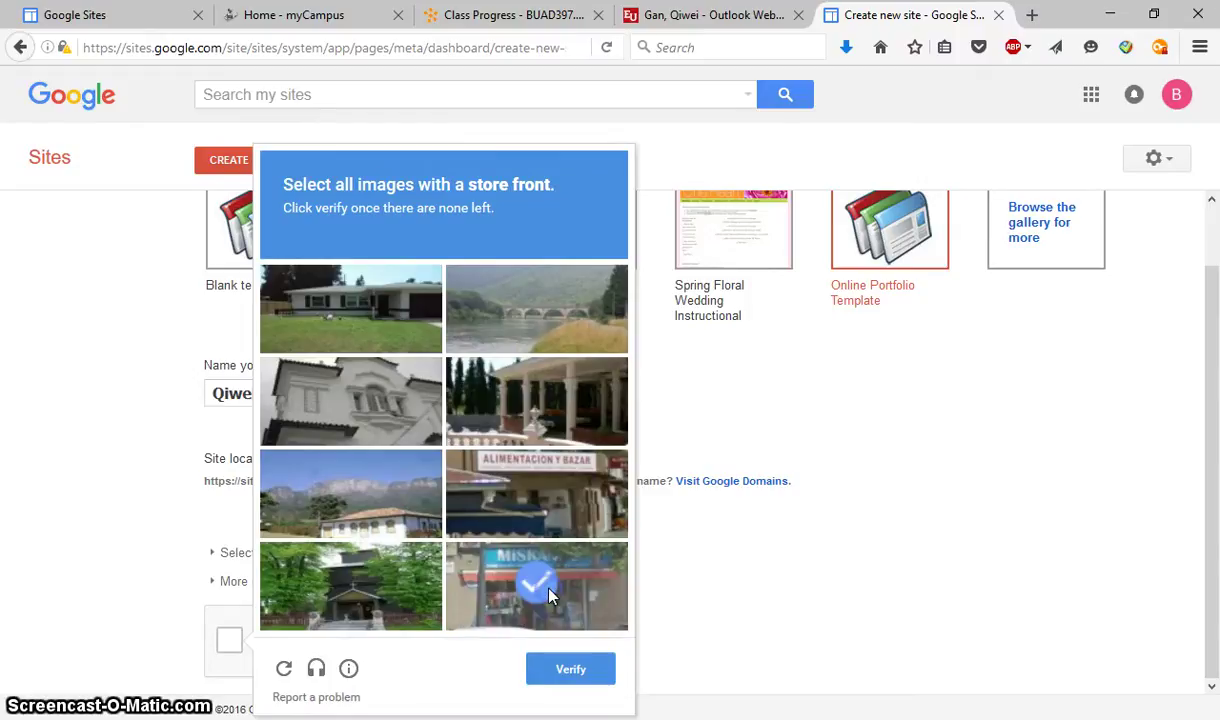
{"action": "left_click", "coordinate": [558, 501]}
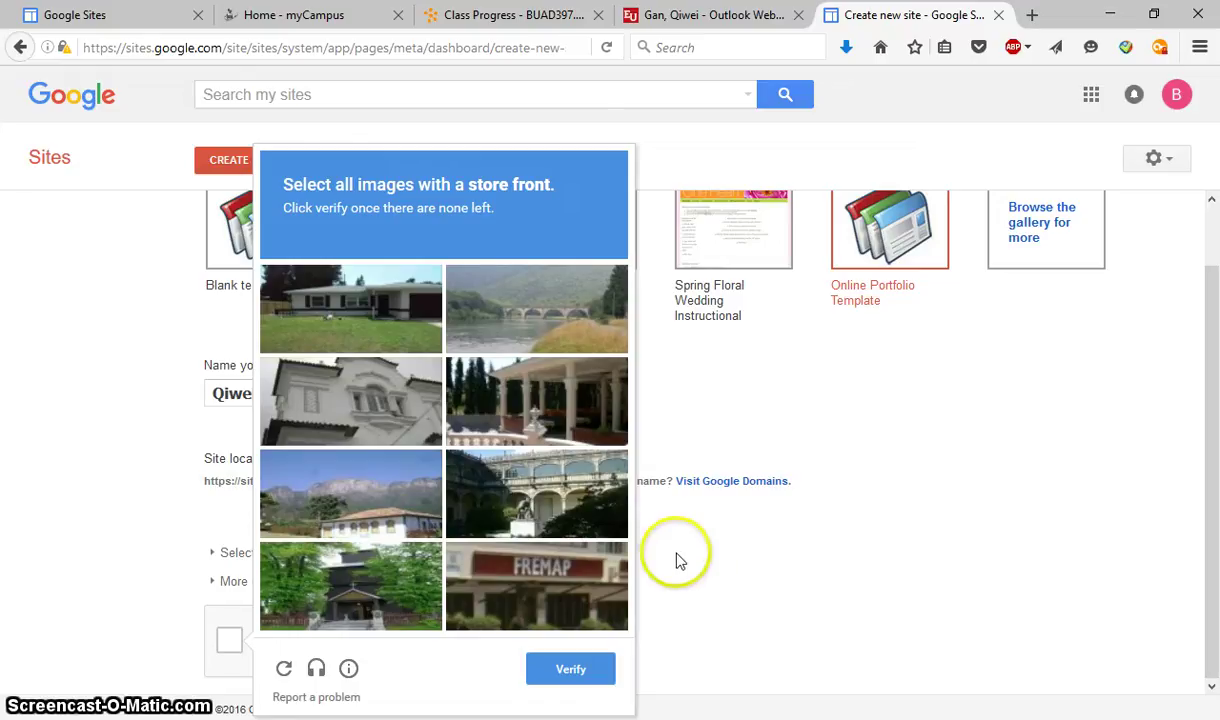
{"action": "left_click", "coordinate": [579, 603]}
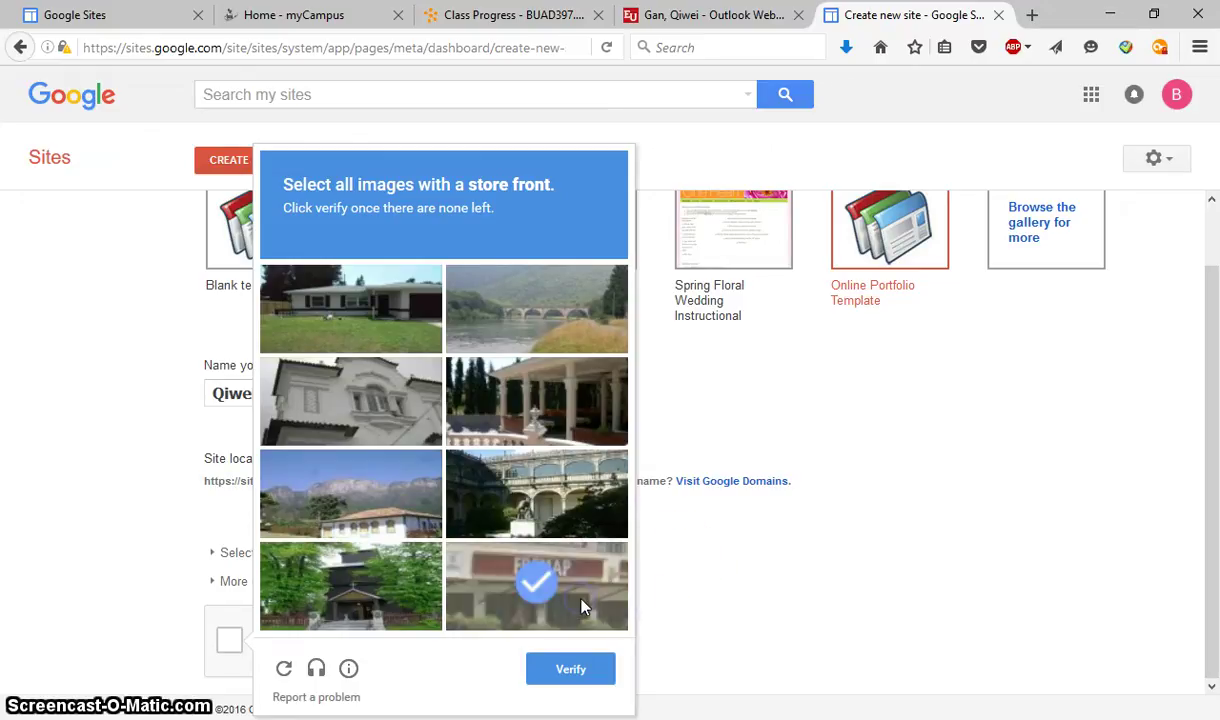
{"action": "left_click", "coordinate": [582, 667]}
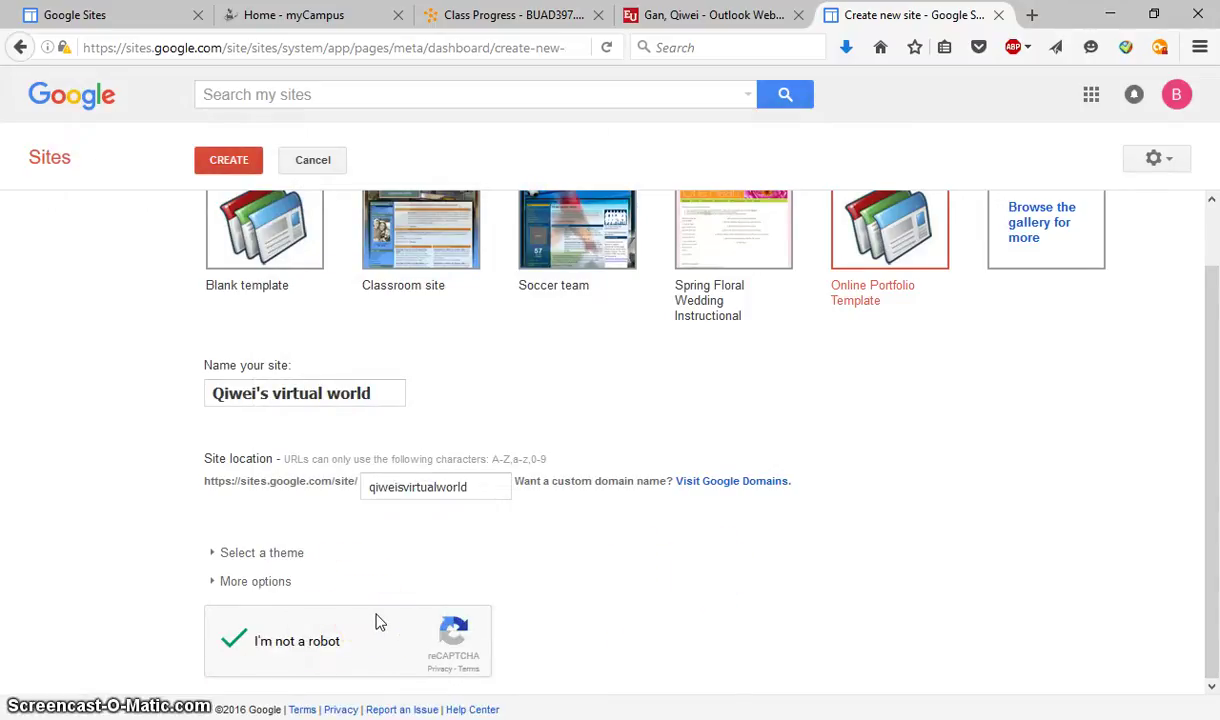
- Create the new site from the Online Portfolio Template with the completed settings
{"action": "scroll", "coordinate": [380, 620], "scroll_direction": "up", "scroll_amount": 1}
{"action": "scroll", "coordinate": [380, 620], "scroll_direction": "down", "scroll_amount": 1}
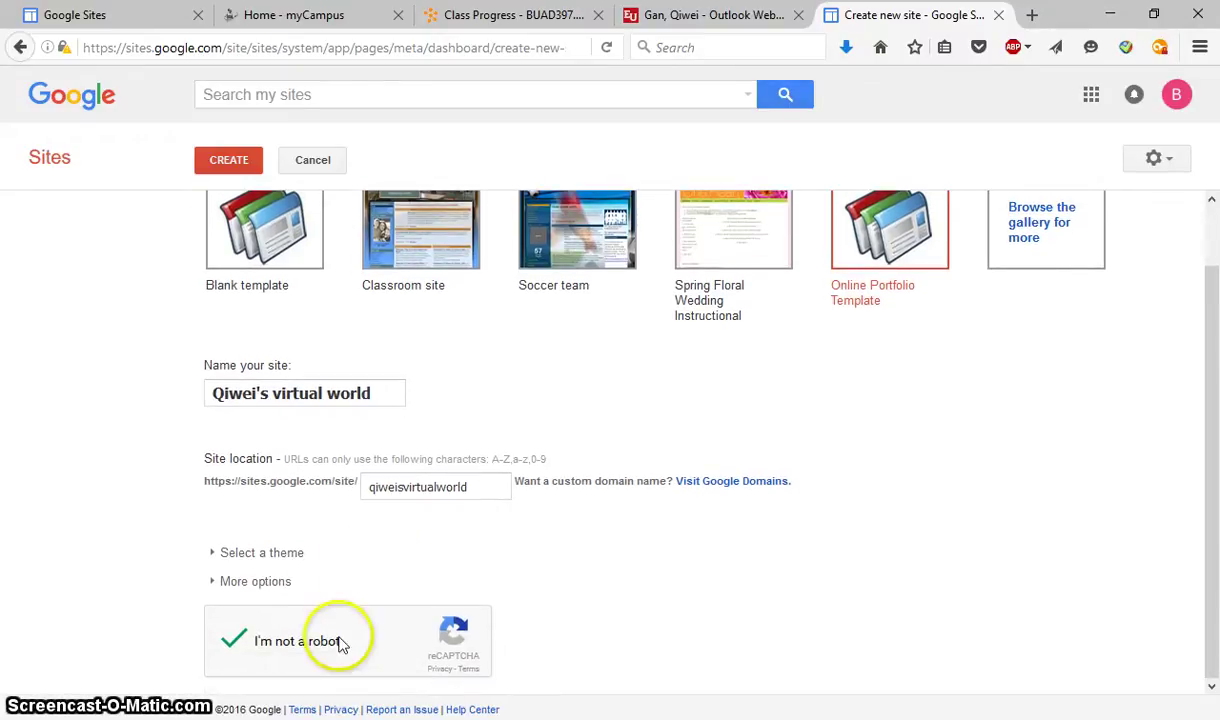
{"action": "scroll", "coordinate": [268, 620], "scroll_direction": "up", "scroll_amount": 1}
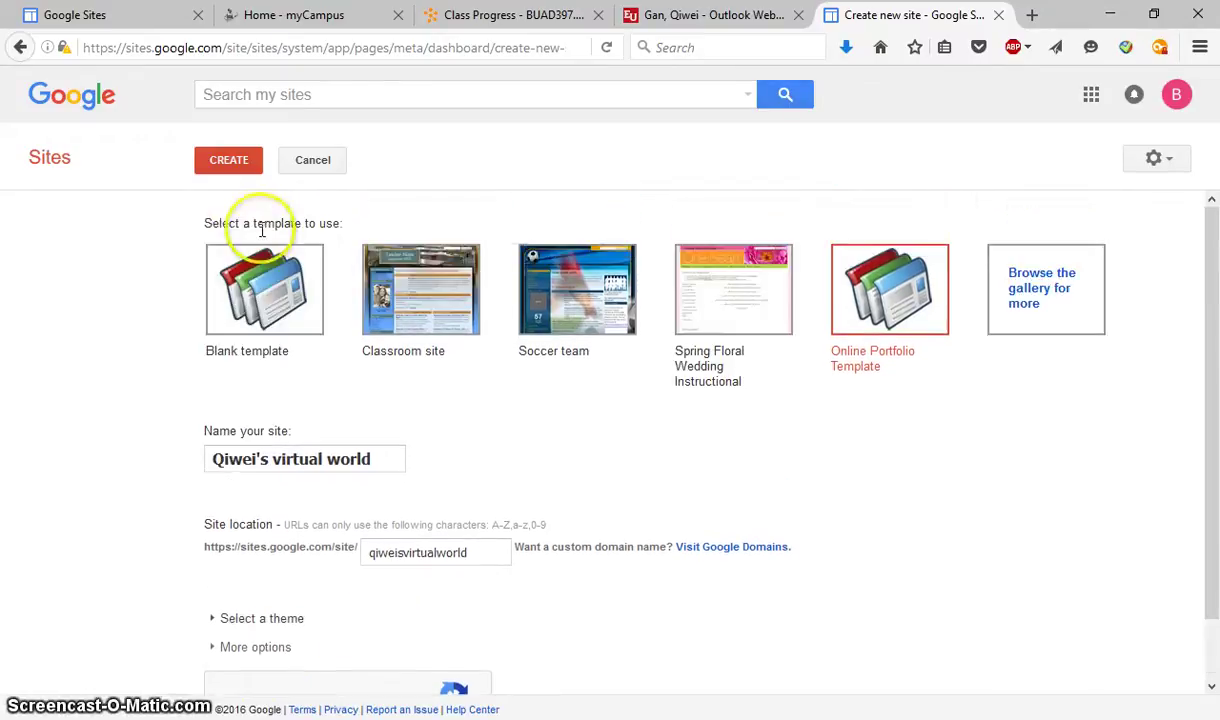
{"action": "left_click", "coordinate": [242, 162]}
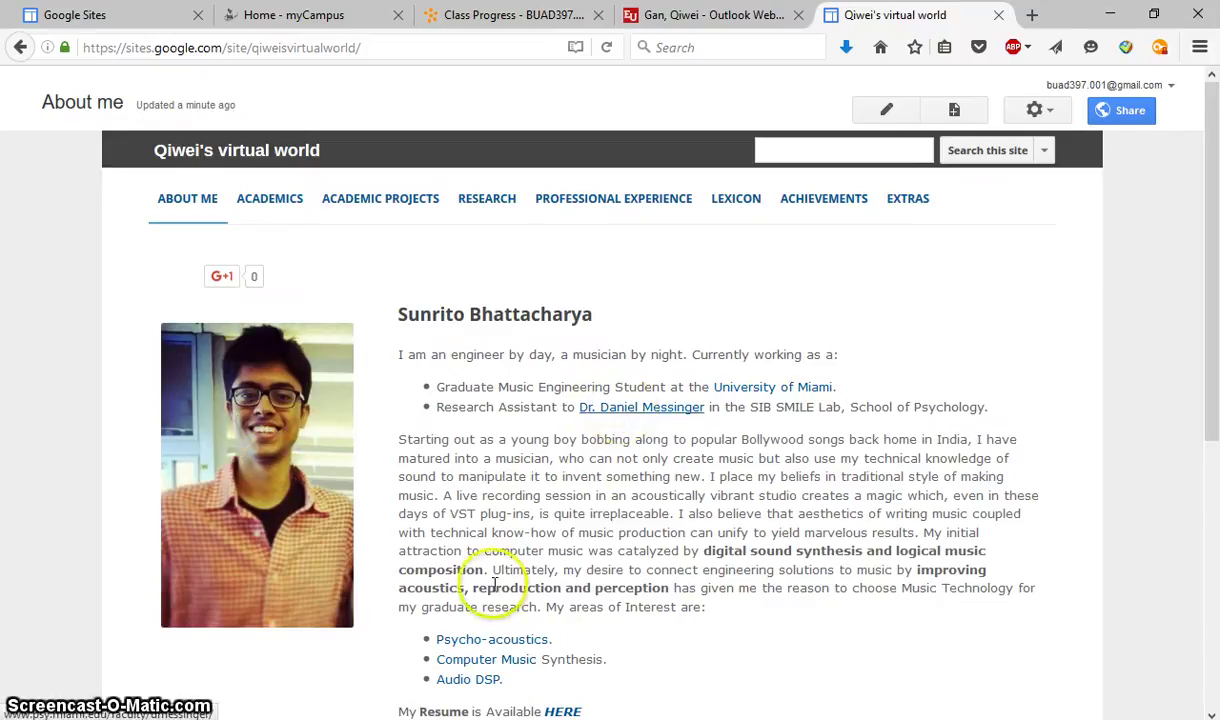
- Examine the new site's About me page, including the sample biography, areas of interest, resume link and Elsewhere links
{"action": "scroll", "coordinate": [745, 463], "scroll_direction": "down", "scroll_amount": 3}
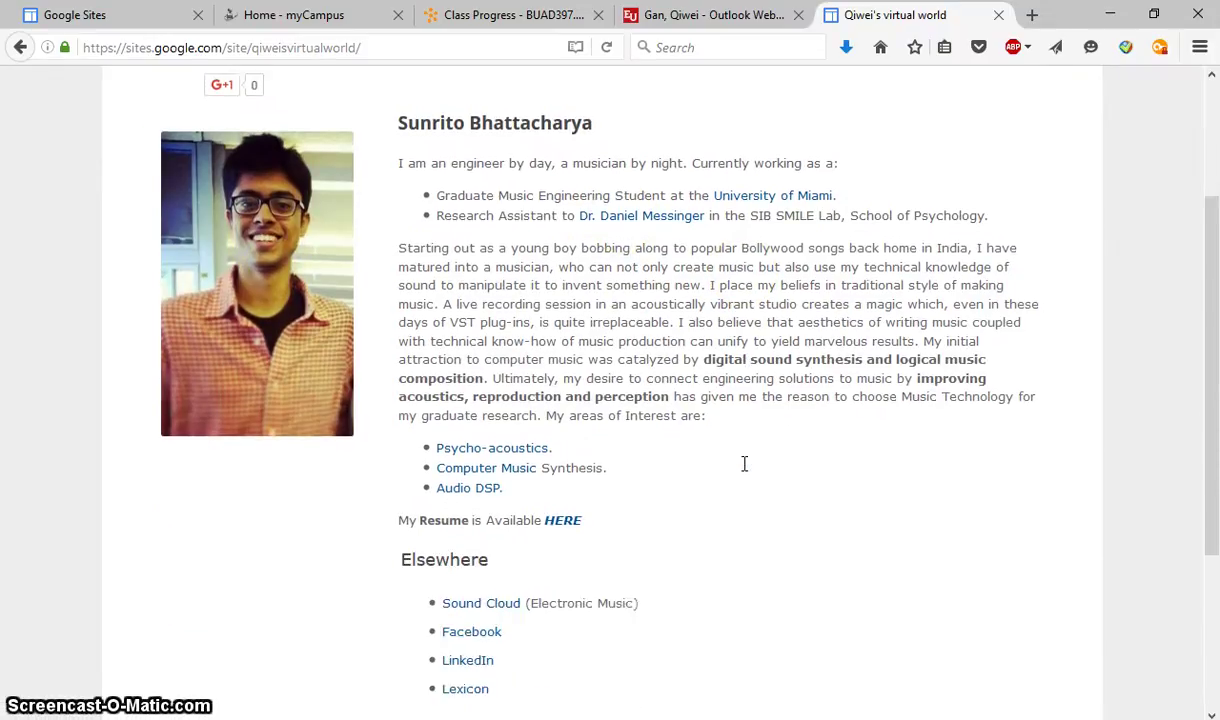
{"action": "scroll", "coordinate": [743, 471], "scroll_direction": "down", "scroll_amount": 1}
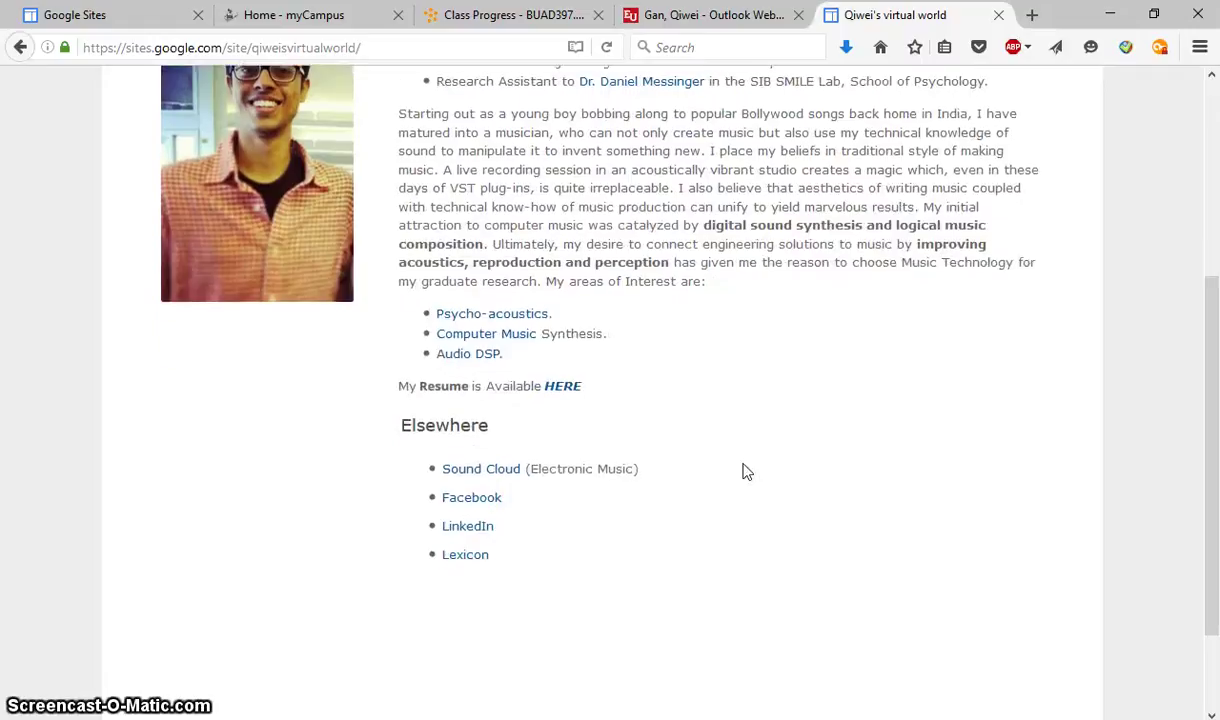
{"action": "scroll", "coordinate": [743, 471], "scroll_direction": "up", "scroll_amount": 4}
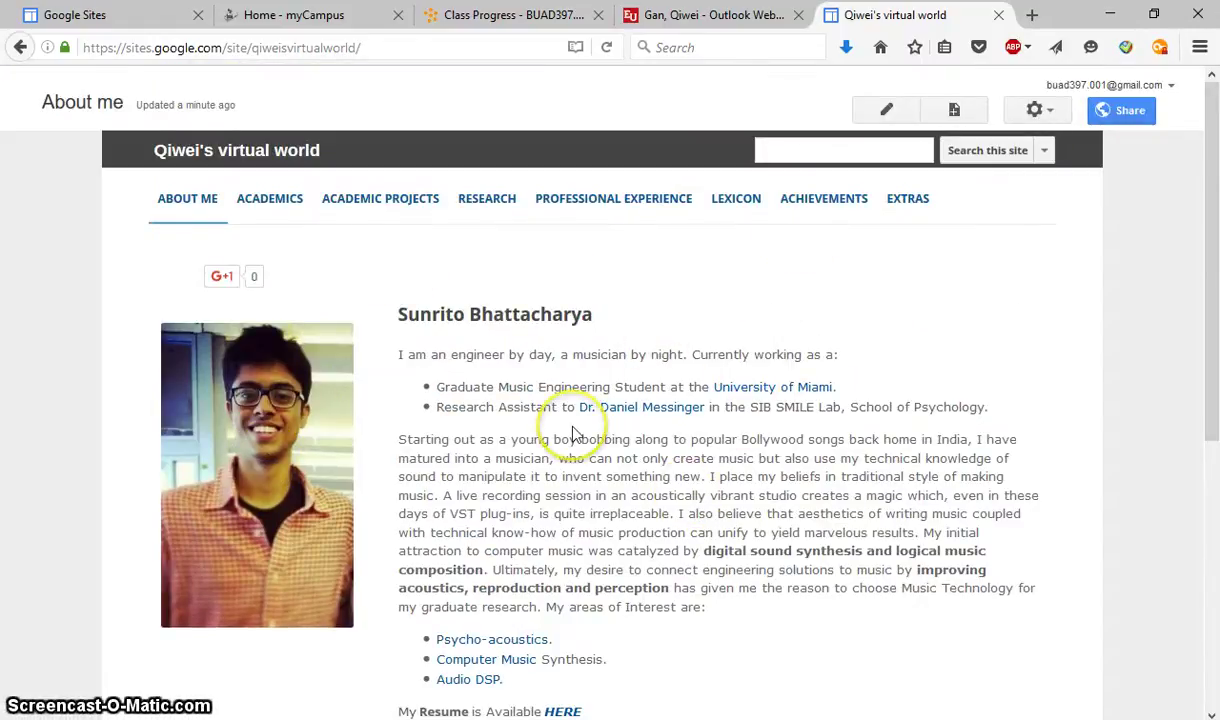
{"action": "scroll", "coordinate": [570, 430], "scroll_direction": "down", "scroll_amount": 2}
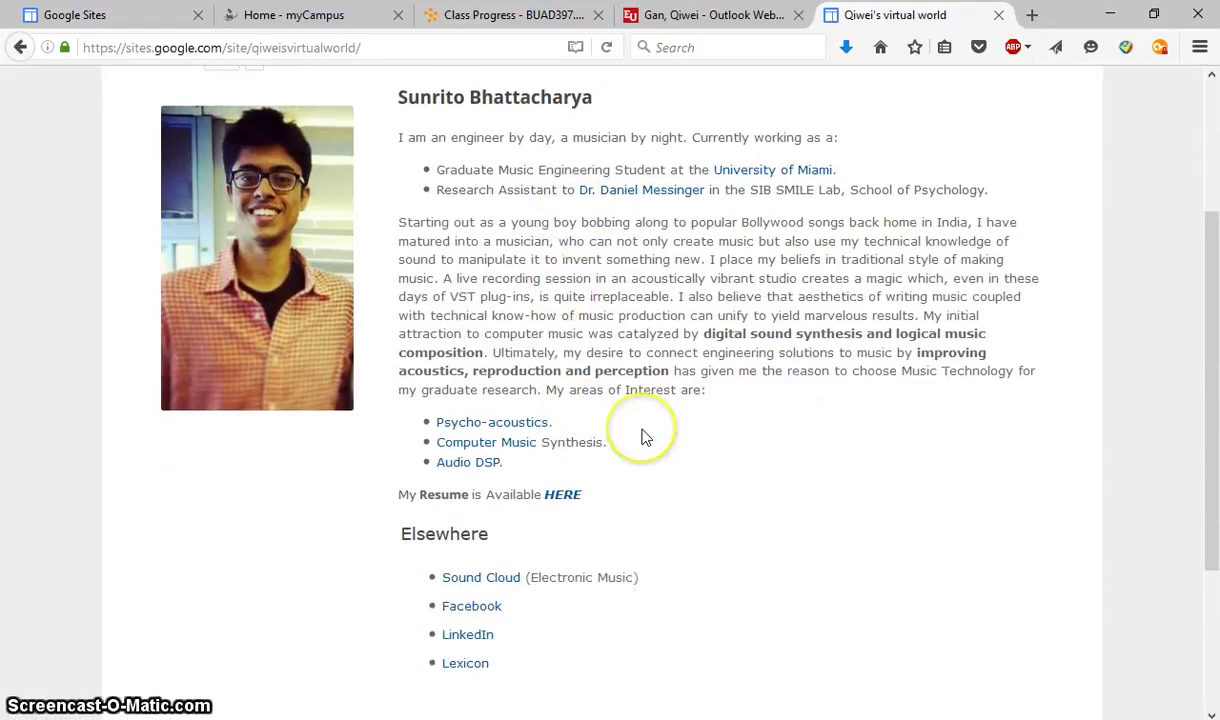
{"action": "scroll", "coordinate": [645, 420], "scroll_direction": "down", "scroll_amount": 2}
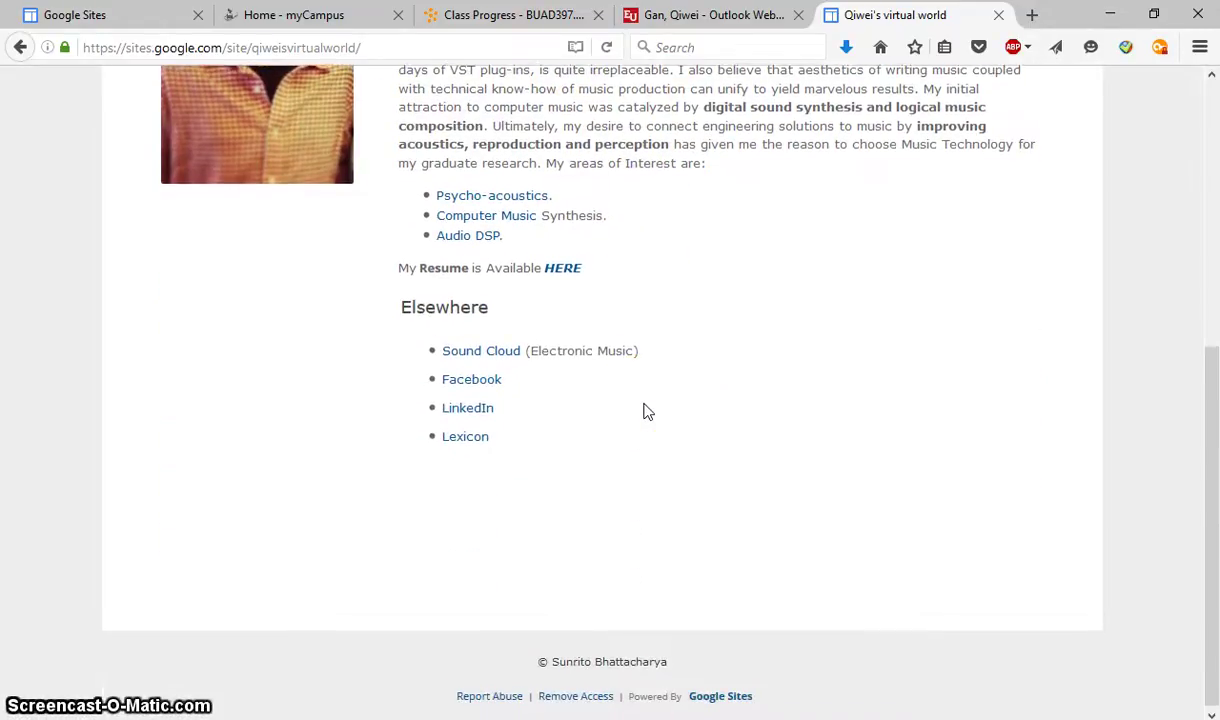
{"action": "scroll", "coordinate": [645, 410], "scroll_direction": "up", "scroll_amount": 4}
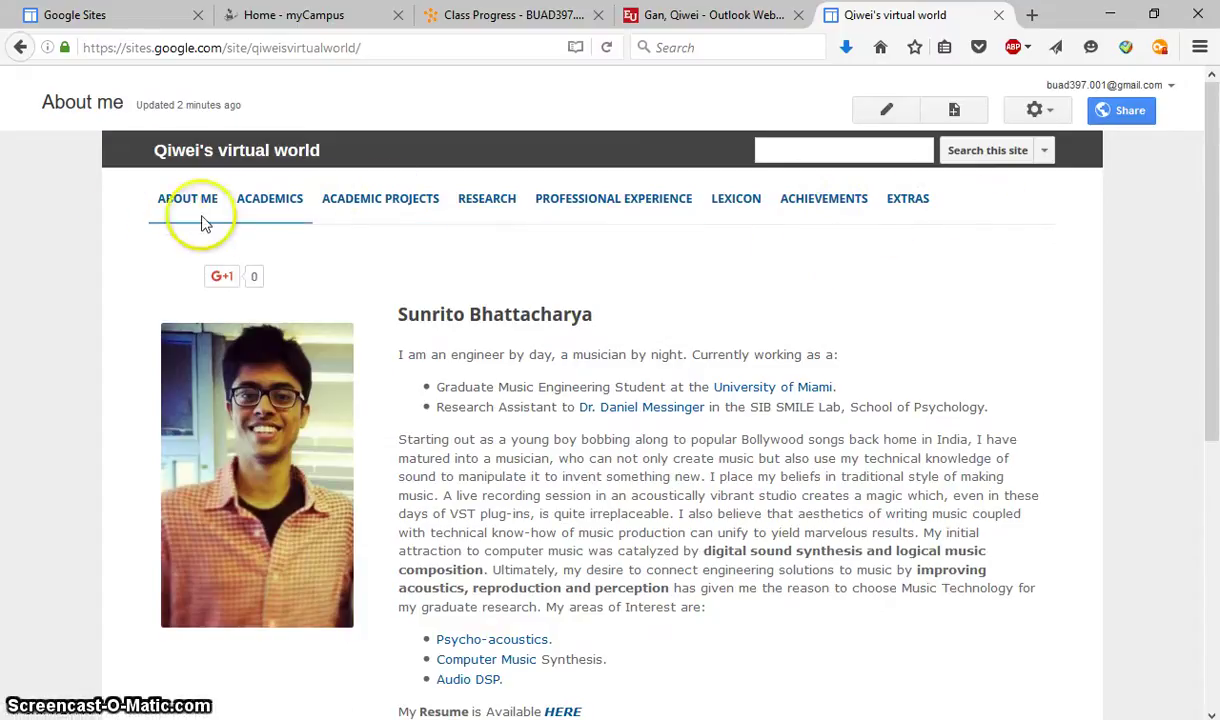
- Examine the site's Academics, Academic Projects, Research, Professional Experience and Extras pages
{"action": "left_click", "coordinate": [276, 205]}
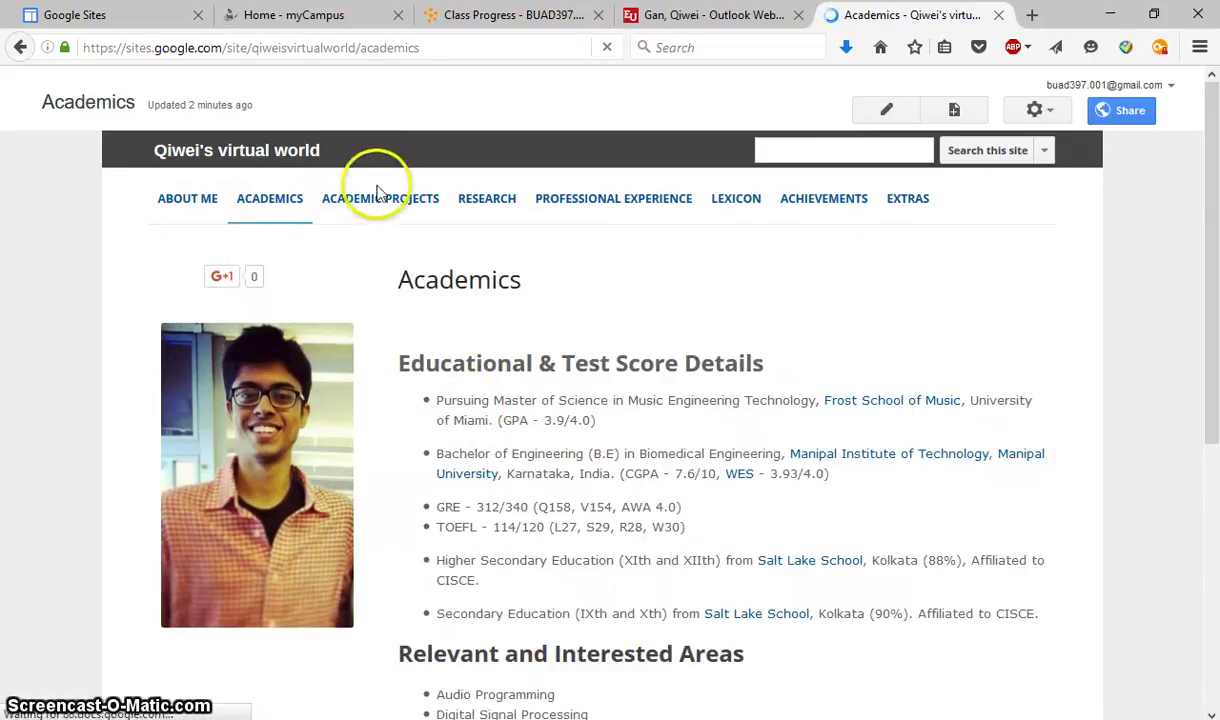
{"action": "left_click", "coordinate": [400, 207]}
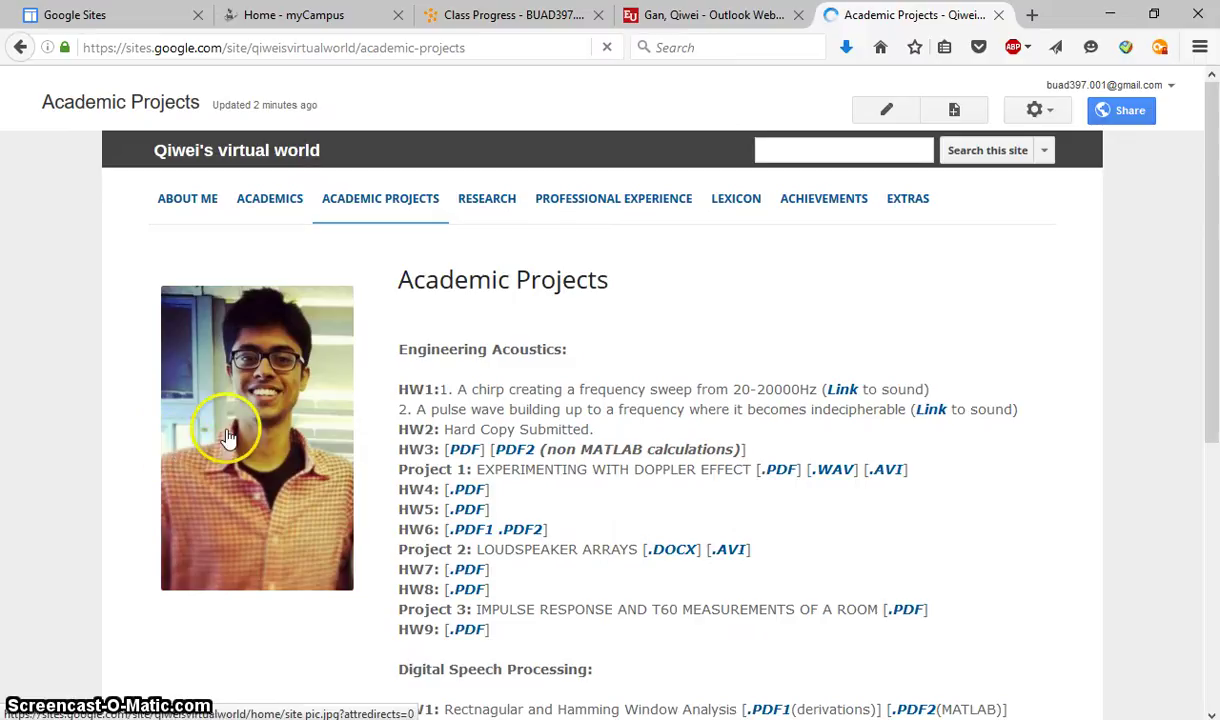
{"action": "left_click", "coordinate": [497, 199]}
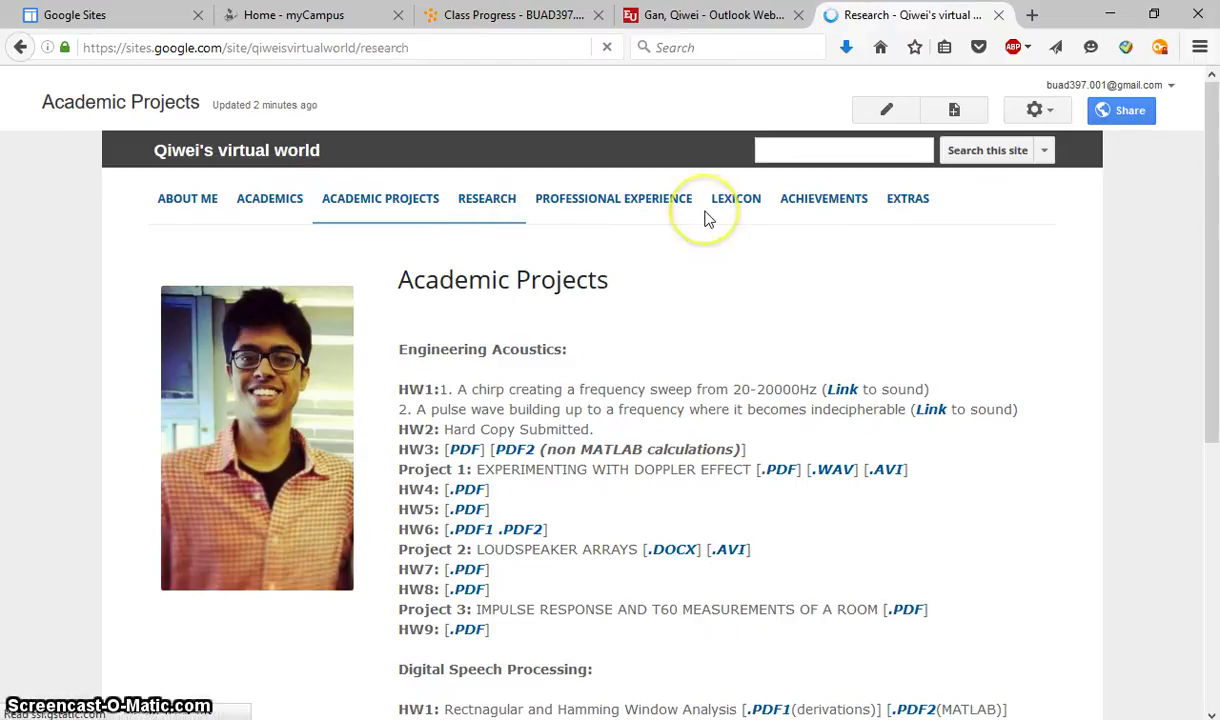
{"action": "left_click", "coordinate": [641, 204]}
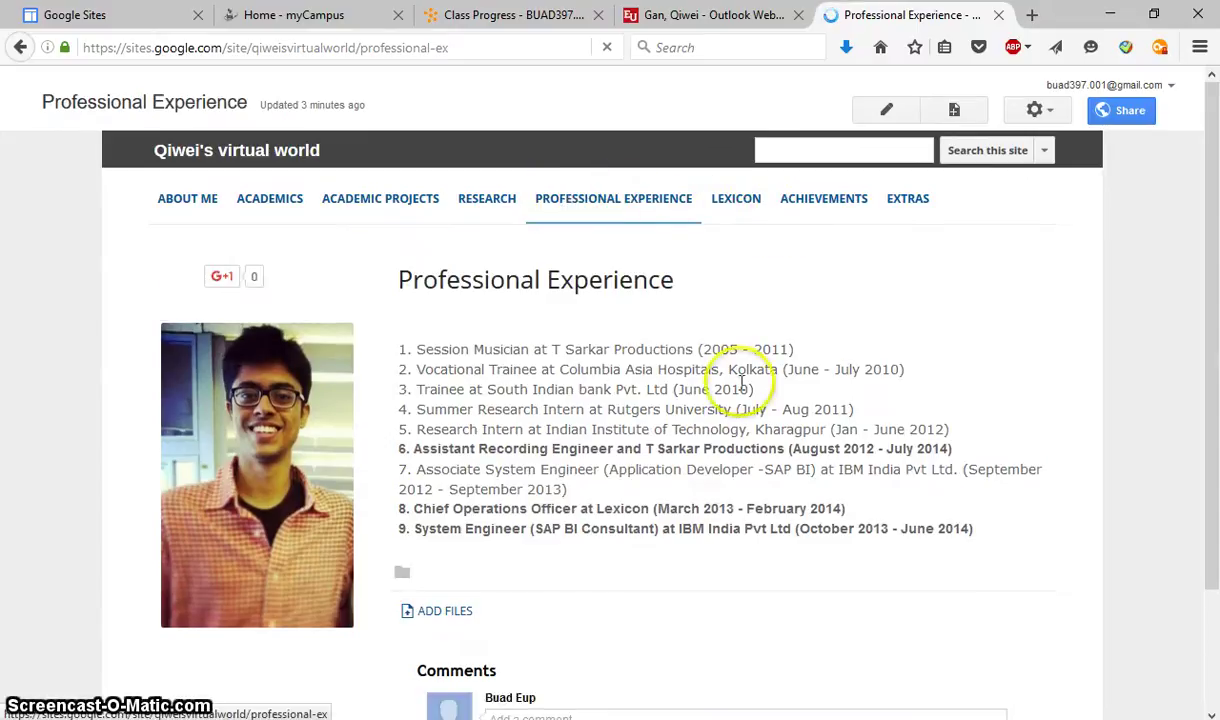
{"action": "scroll", "coordinate": [764, 480], "scroll_direction": "down", "scroll_amount": 2}
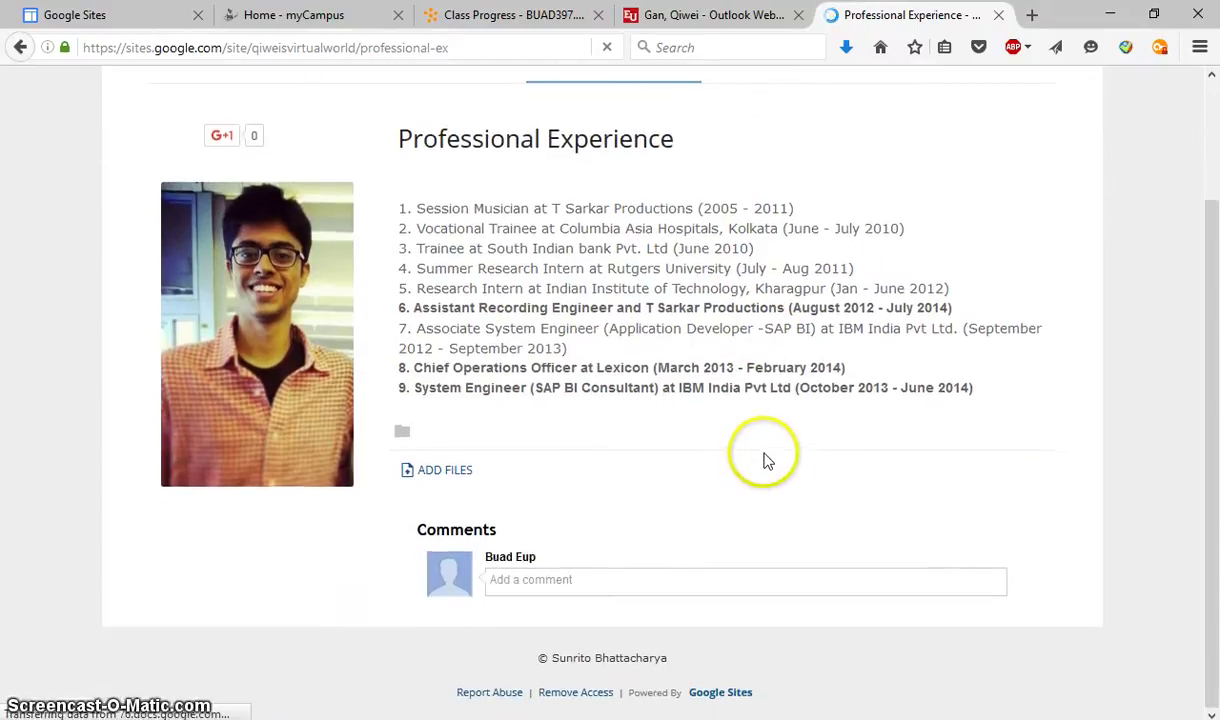
{"action": "scroll", "coordinate": [765, 462], "scroll_direction": "up", "scroll_amount": 2}
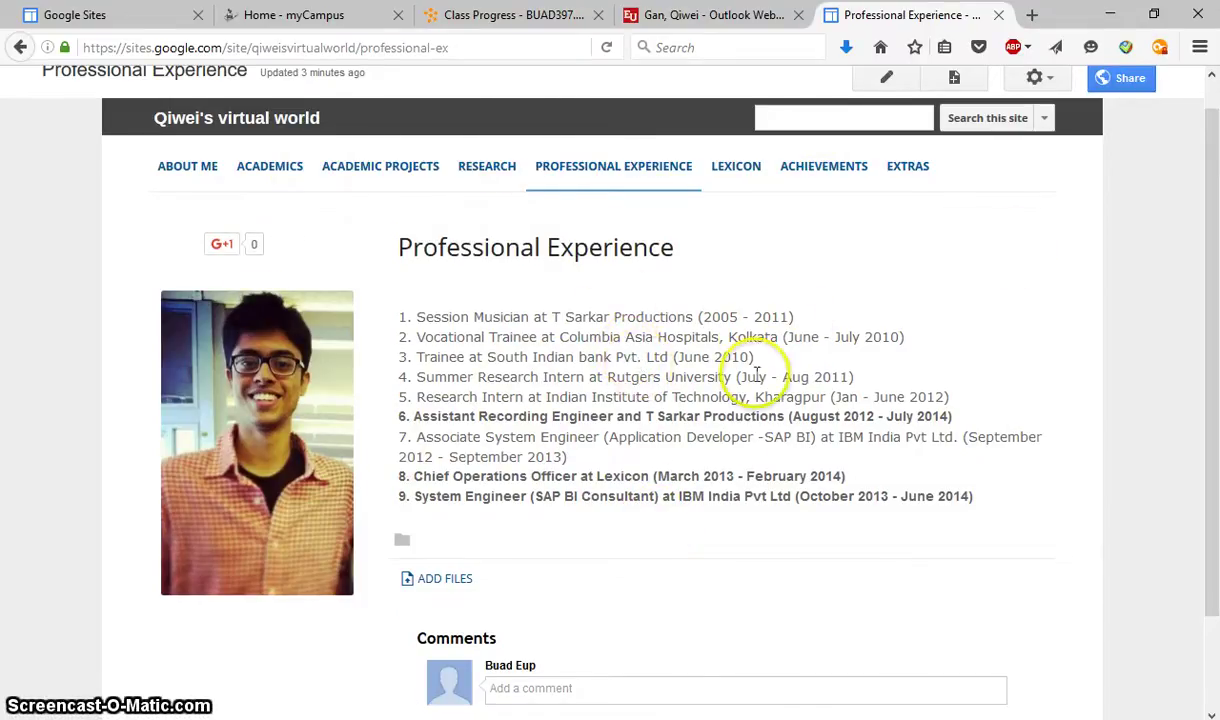
{"action": "scroll", "coordinate": [700, 360], "scroll_direction": "up", "scroll_amount": 1}
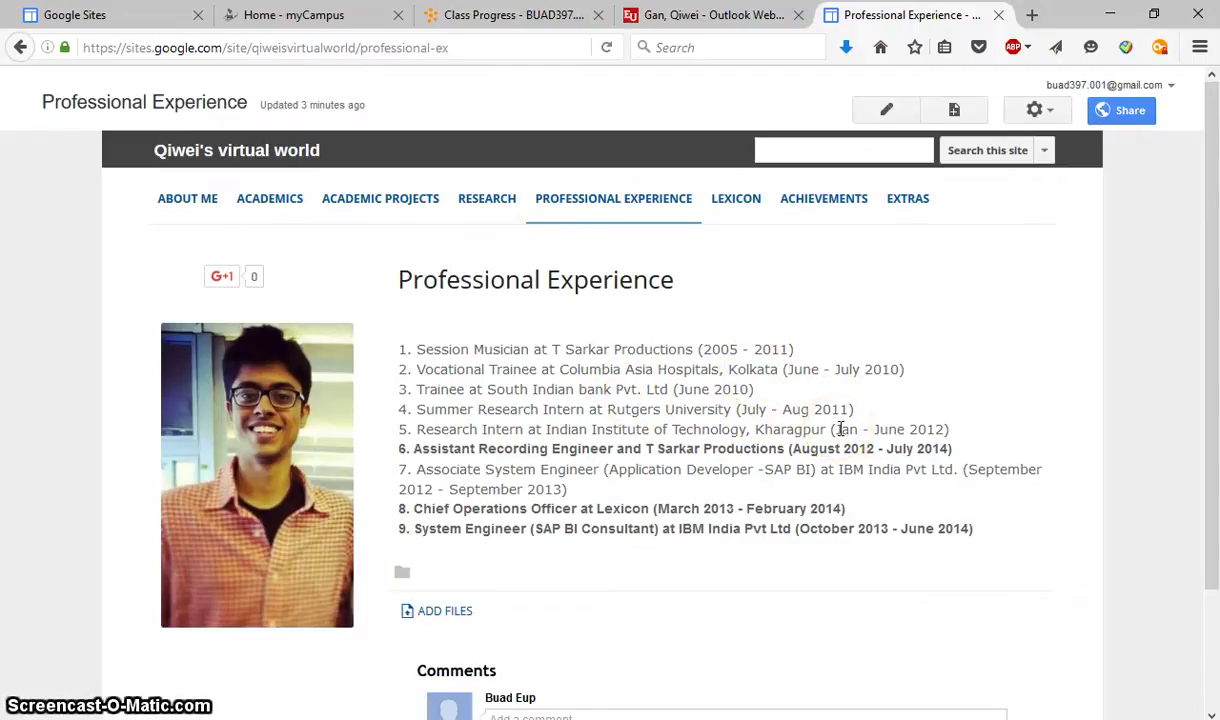
{"action": "left_click", "coordinate": [920, 200]}
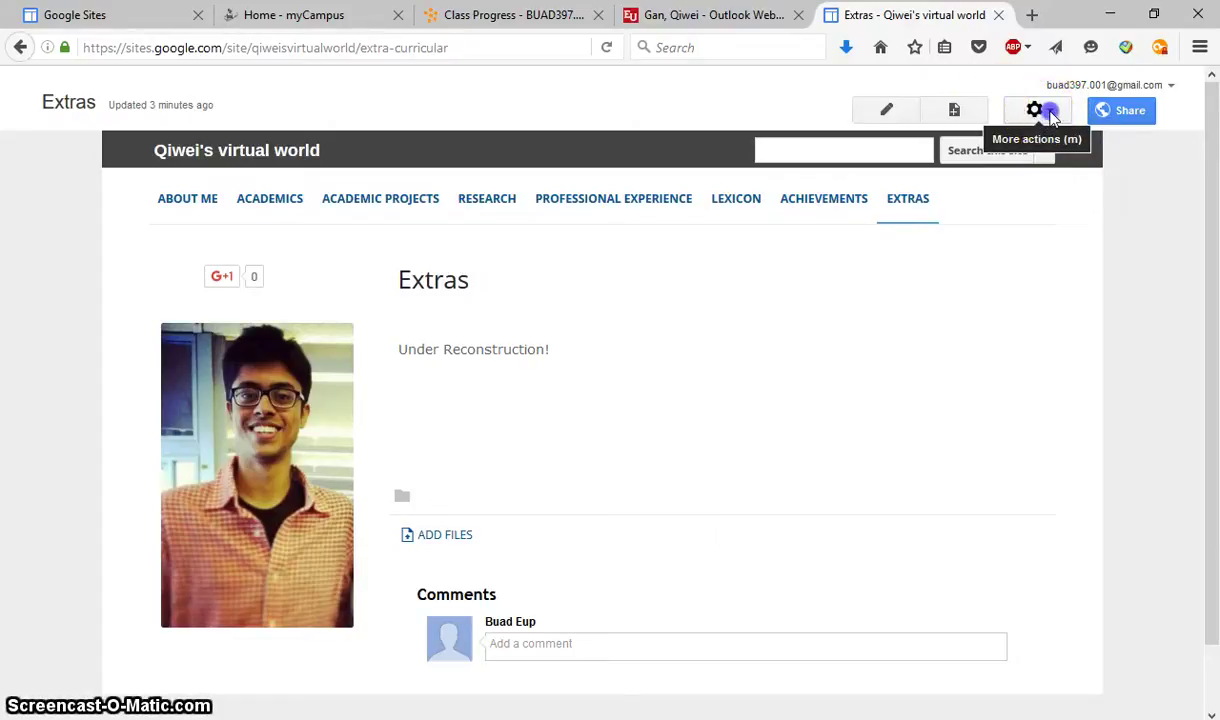
- Delete the Extras page from the site and confirm the deletion
{"action": "left_click", "coordinate": [1038, 115]}
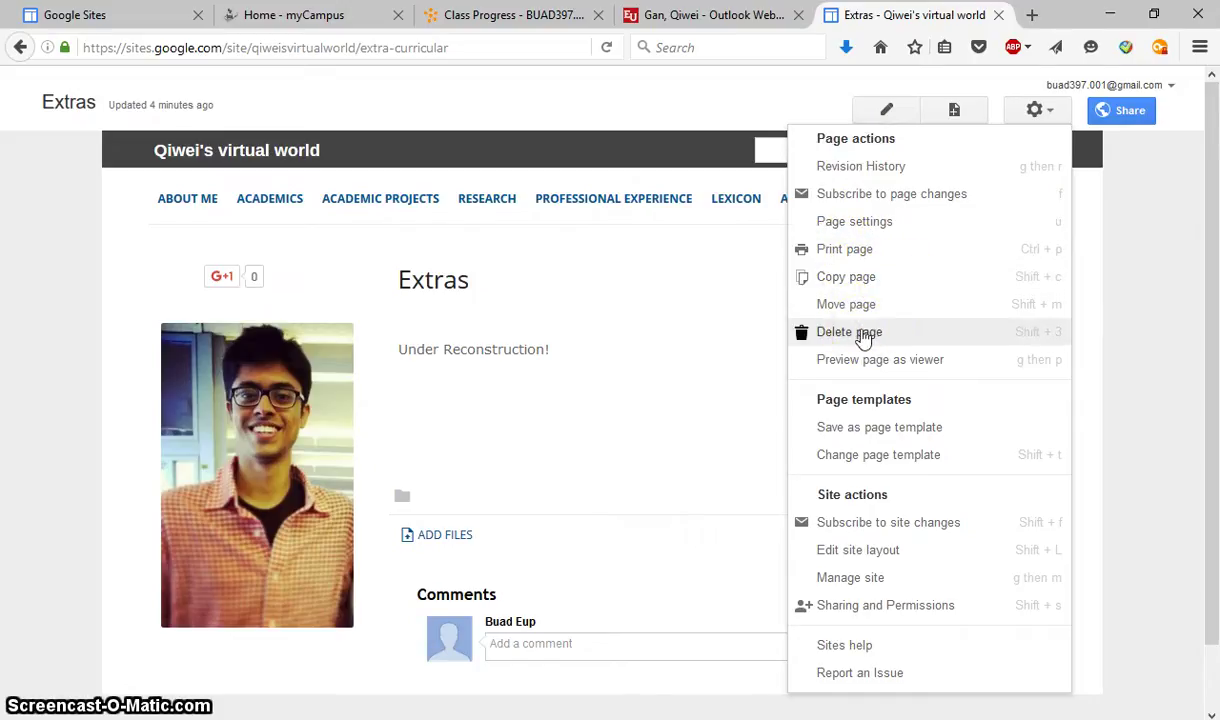
{"action": "left_click", "coordinate": [866, 279]}
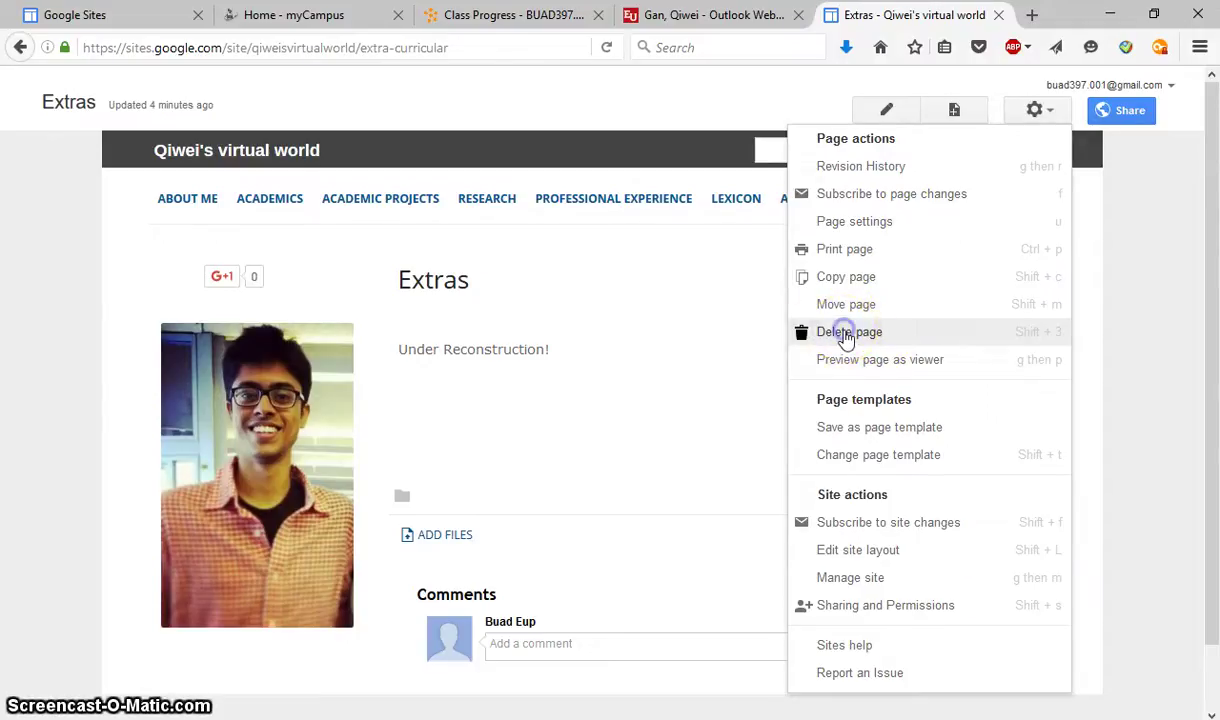
{"action": "left_click", "coordinate": [846, 335]}
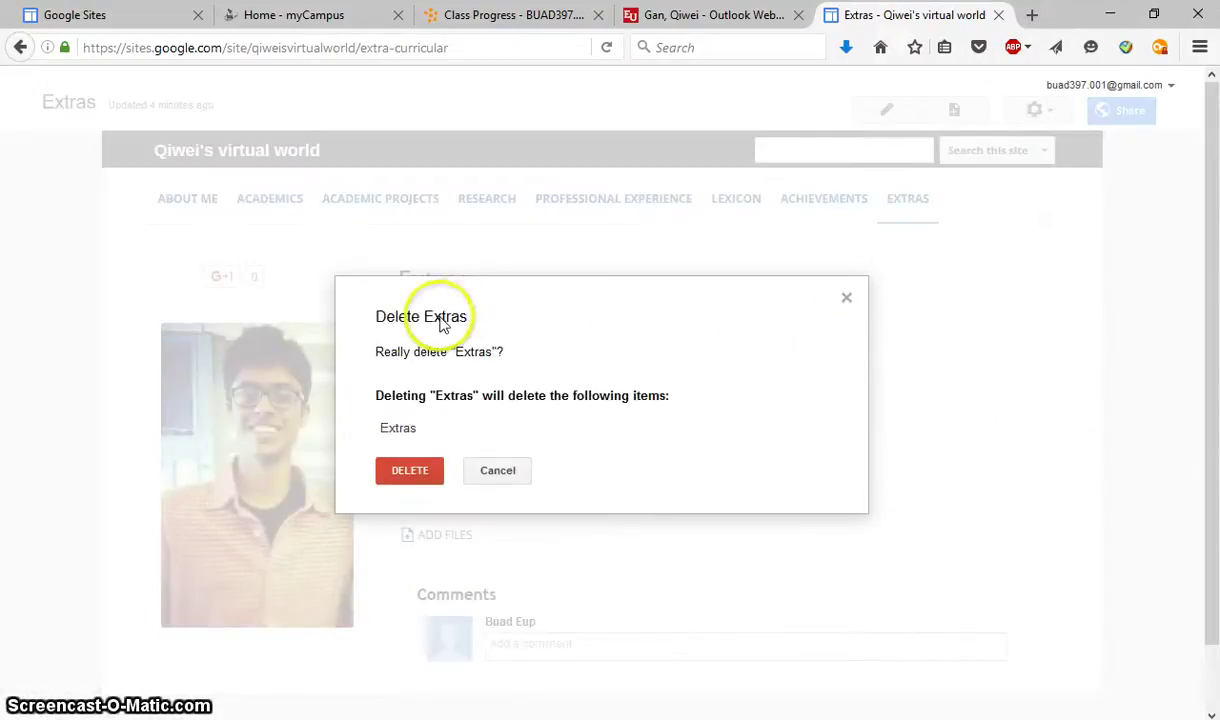
{"action": "left_click", "coordinate": [424, 478]}
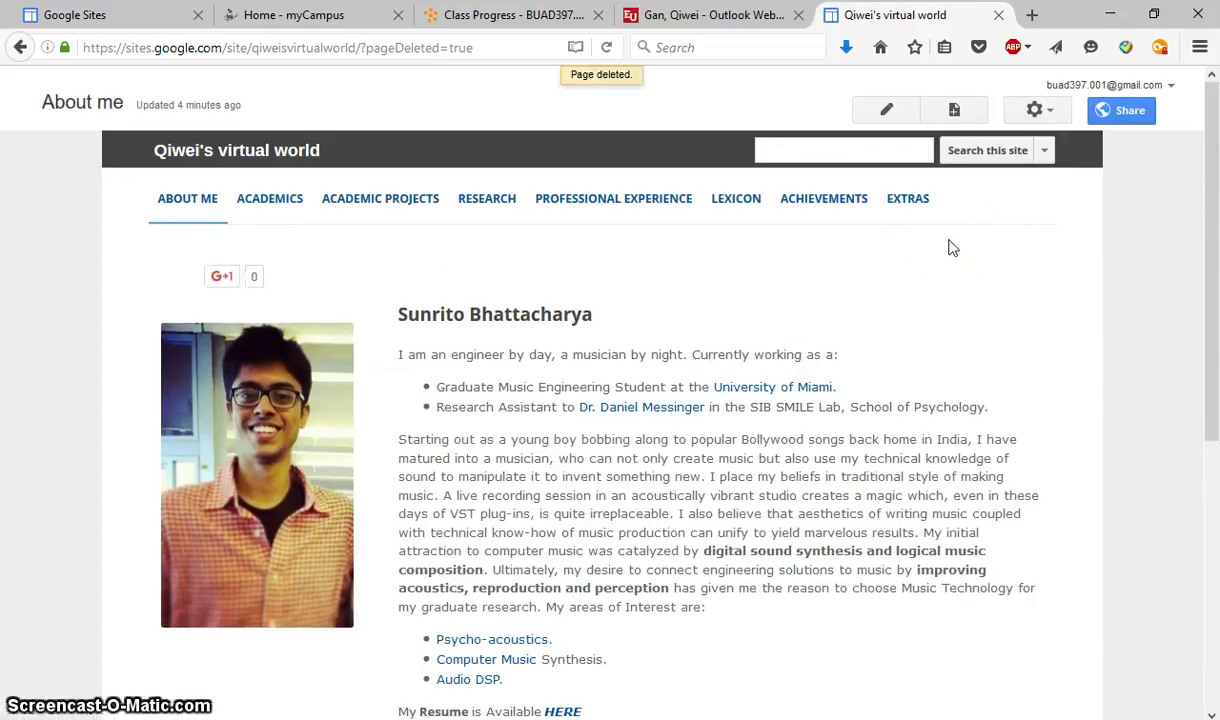
{"action": "left_click", "coordinate": [1027, 287]}
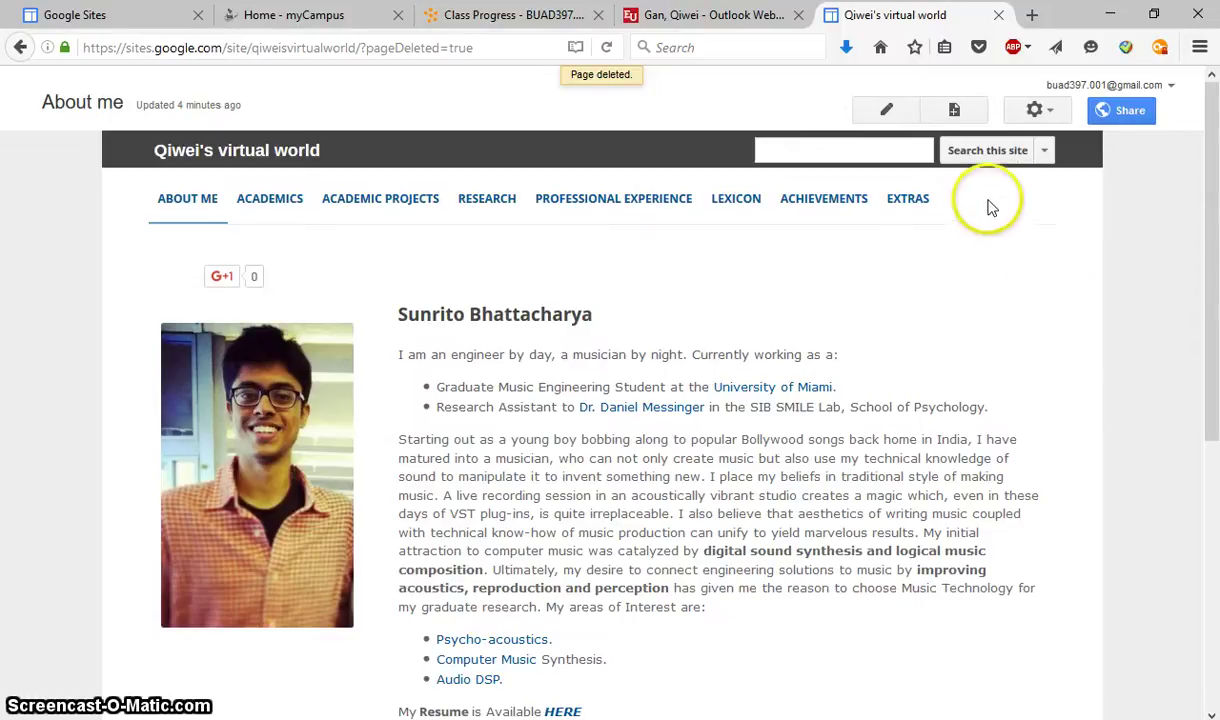
- Check where the deleted Extras page's navigation link leads, and return to the About me page to look over its content
{"action": "left_click", "coordinate": [925, 201]}
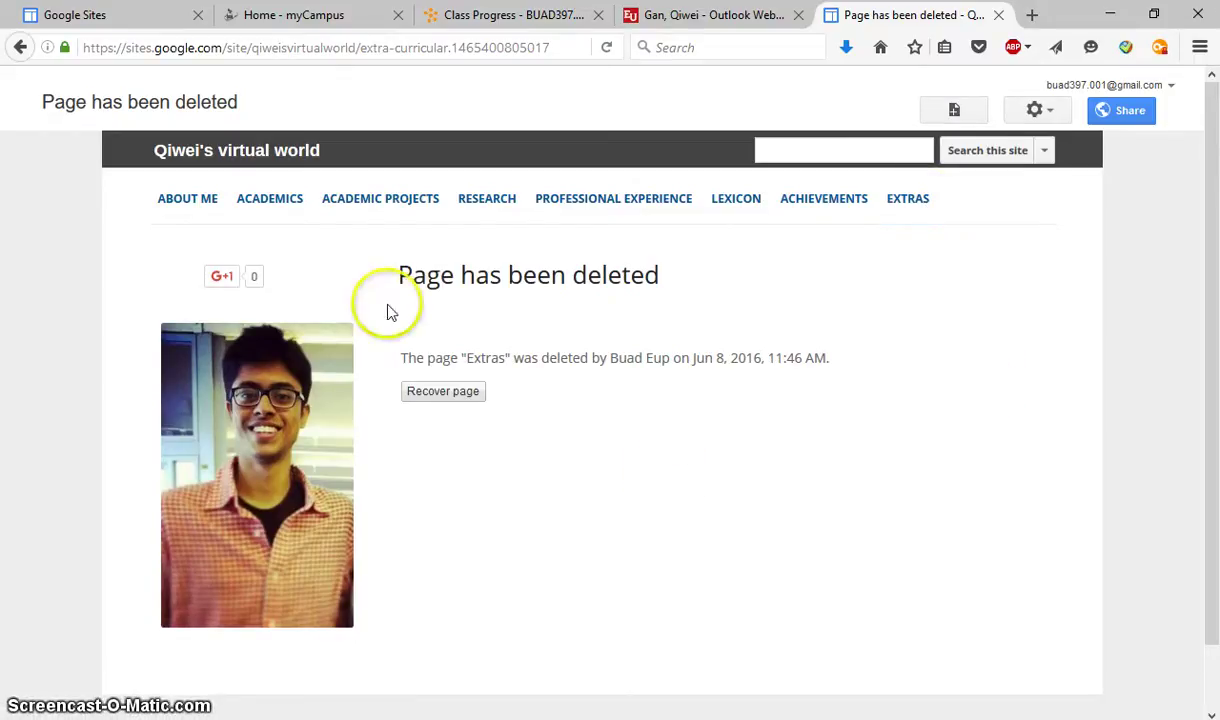
{"action": "left_click", "coordinate": [202, 205]}
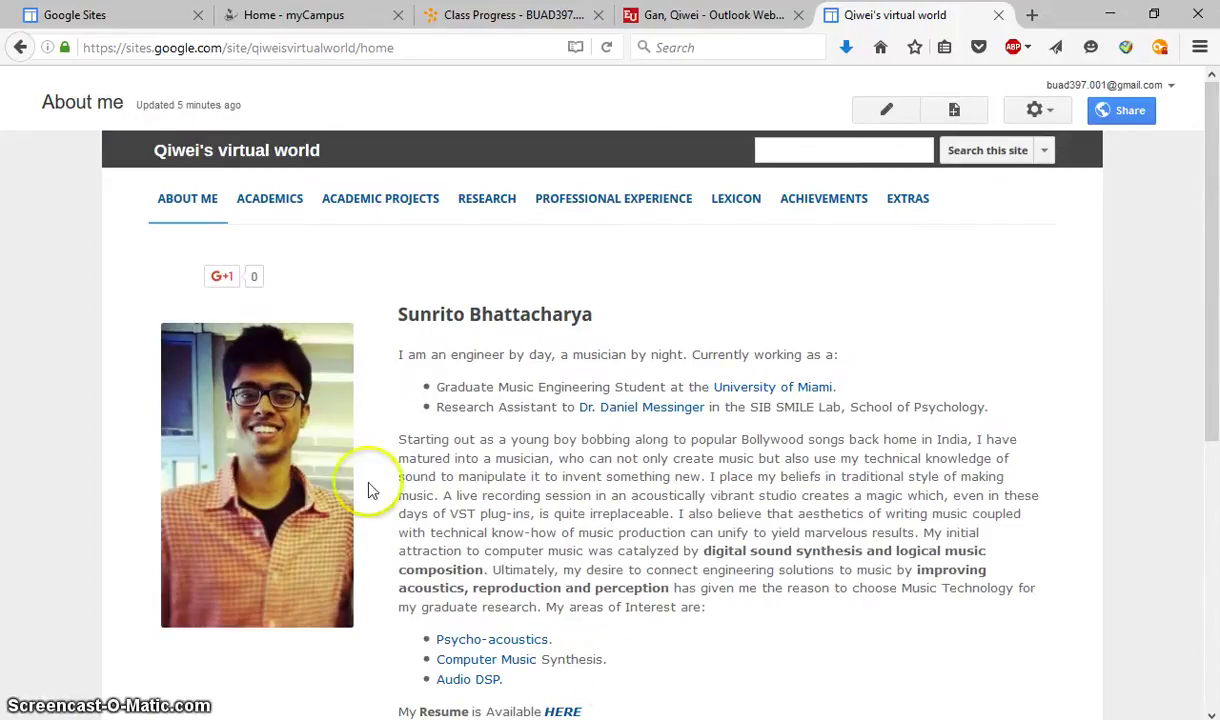
{"action": "scroll", "coordinate": [577, 414], "scroll_direction": "down", "scroll_amount": 5}
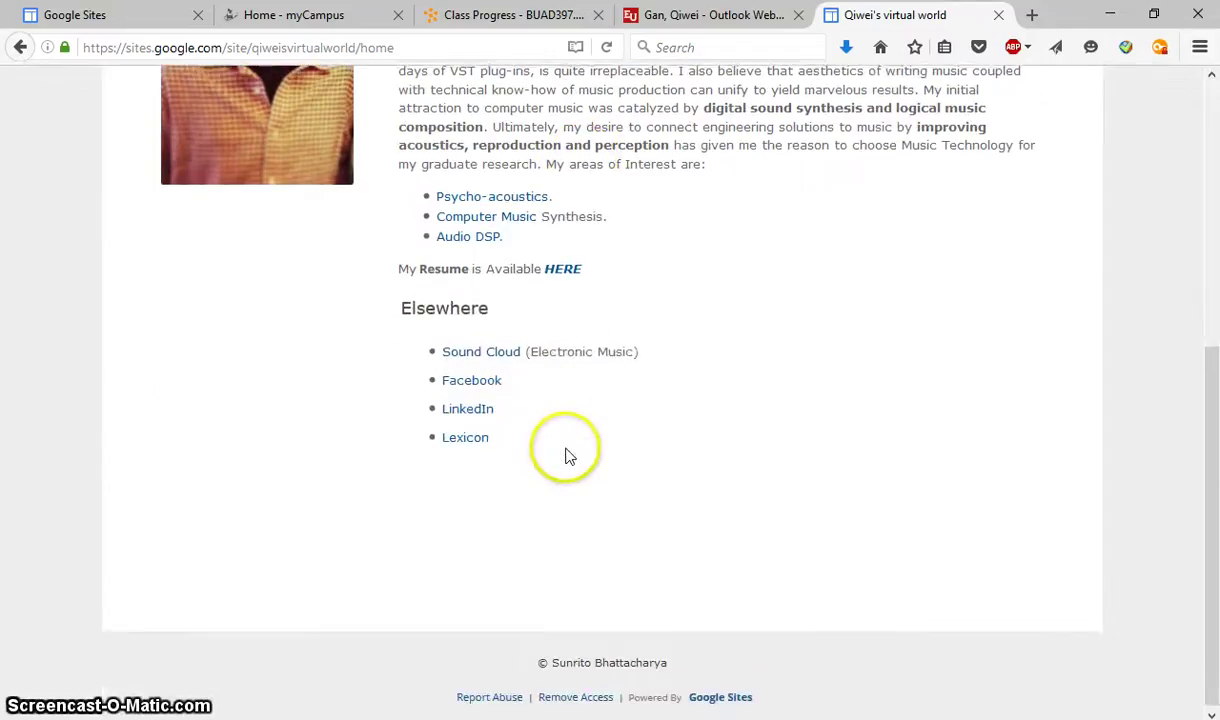
{"action": "scroll", "coordinate": [566, 456], "scroll_direction": "up", "scroll_amount": 5}
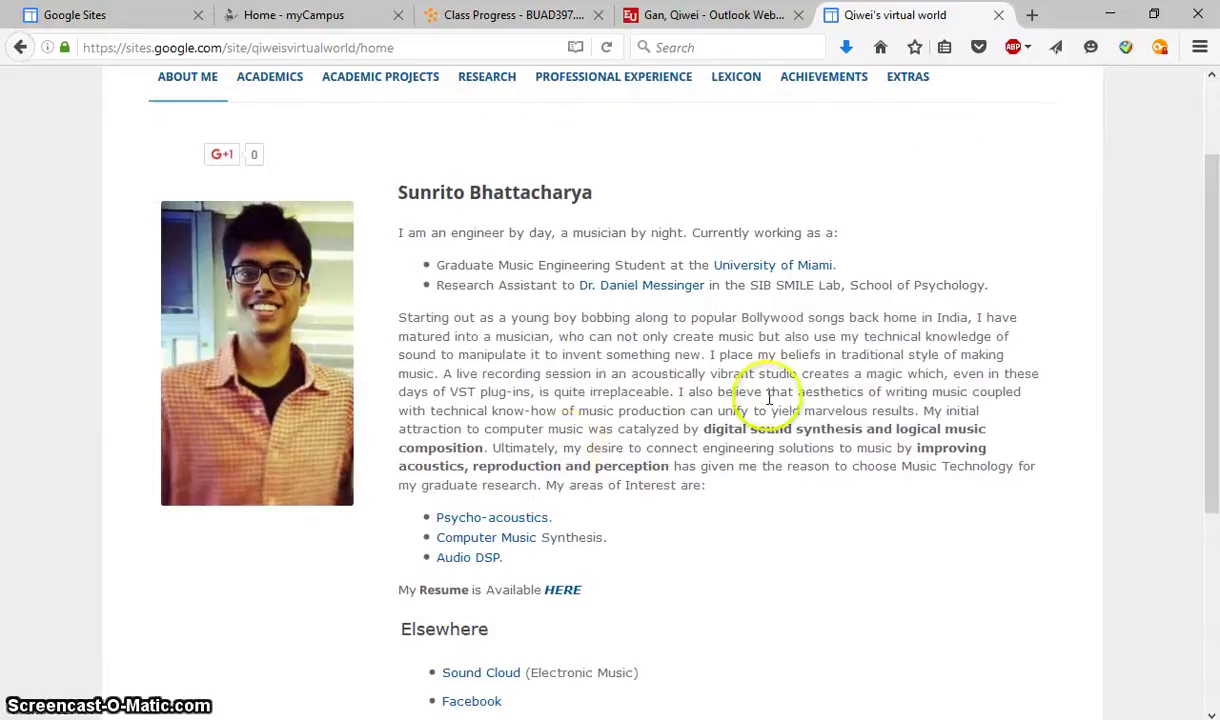
{"action": "scroll", "coordinate": [598, 424], "scroll_direction": "up", "scroll_amount": 2}
{"action": "left_click", "coordinate": [612, 414]}
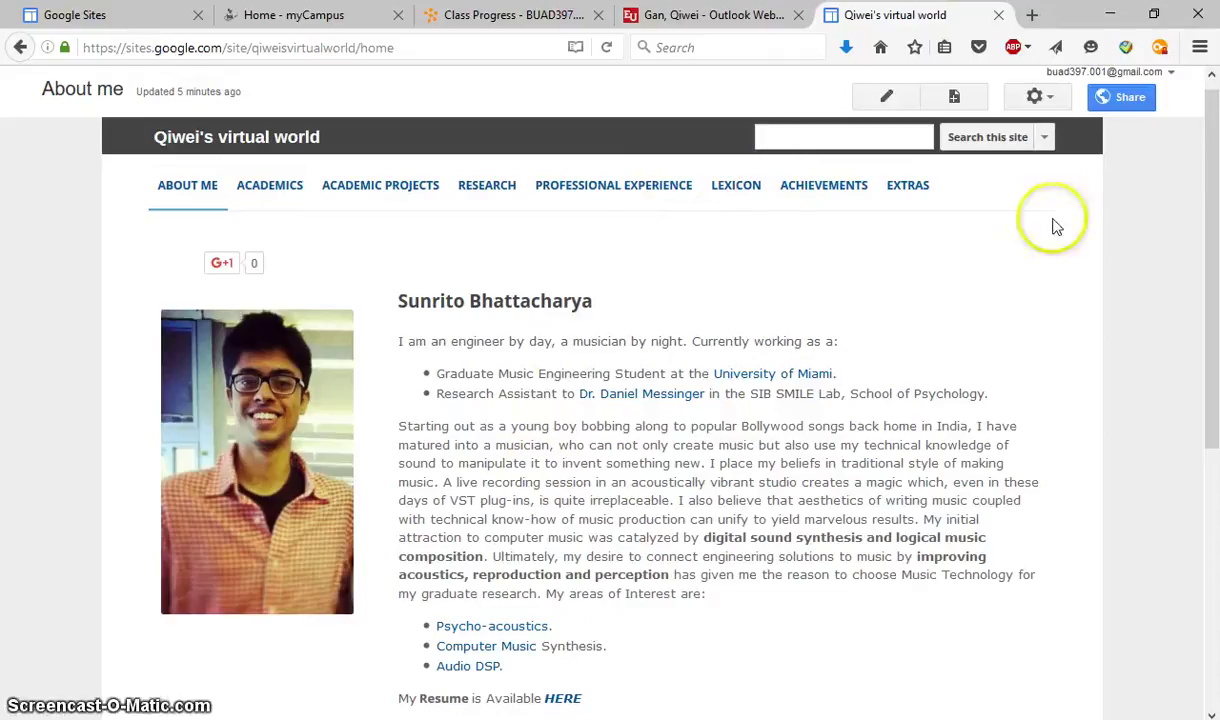
- Open the About me page for editing and look over its title, biography, resume line and Elsewhere links
{"action": "left_click", "coordinate": [888, 98]}
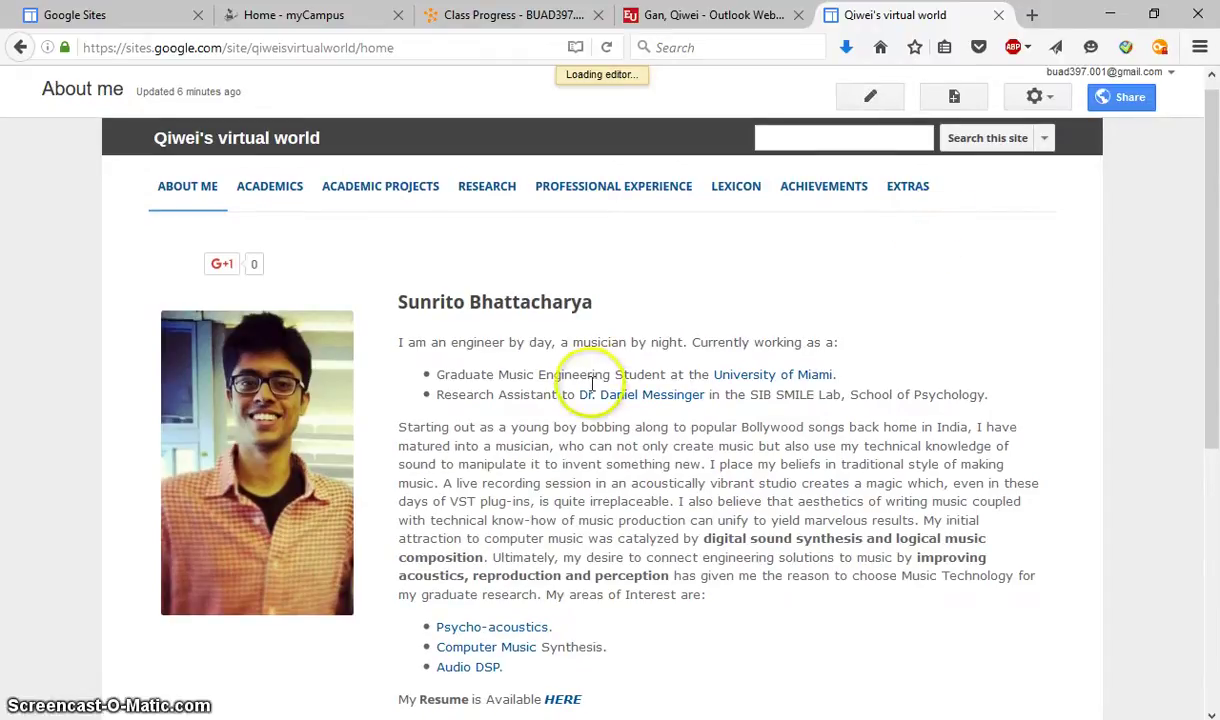
{"action": "scroll", "coordinate": [528, 437], "scroll_direction": "down", "scroll_amount": 5}
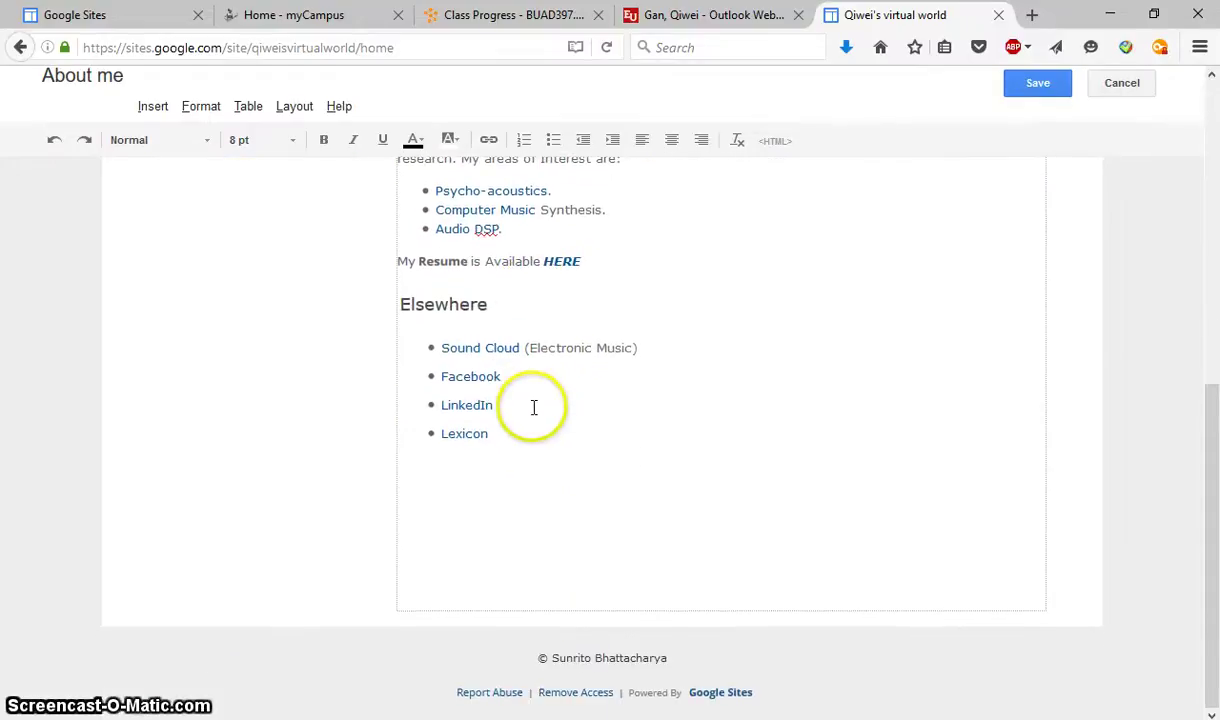
{"action": "scroll", "coordinate": [636, 433], "scroll_direction": "up", "scroll_amount": 8}
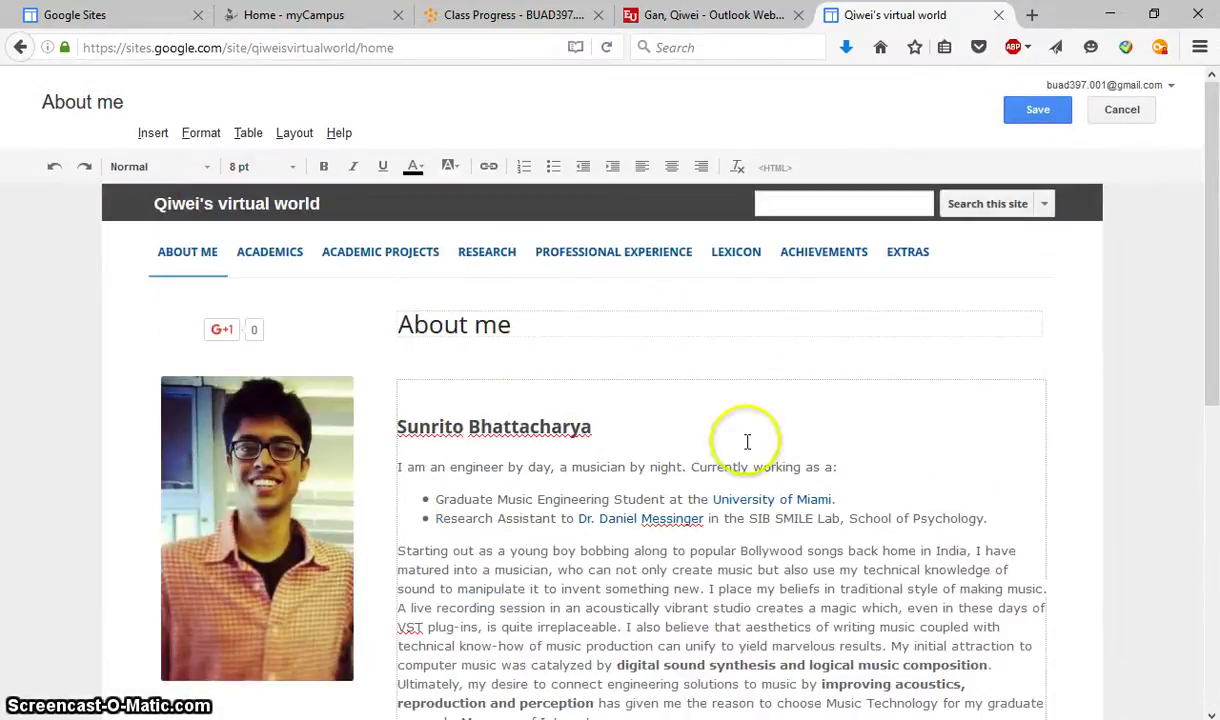
{"action": "left_click", "coordinate": [524, 321]}
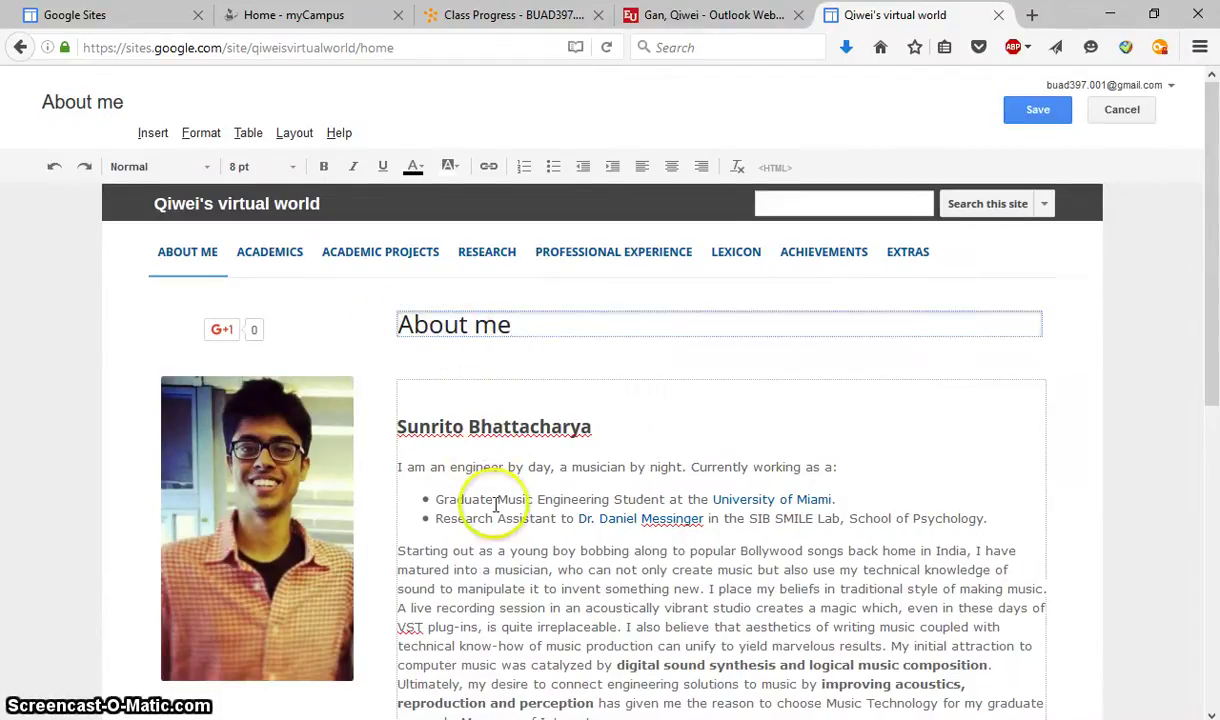
{"action": "scroll", "coordinate": [540, 368], "scroll_direction": "down", "scroll_amount": 2}
{"action": "scroll", "coordinate": [540, 368], "scroll_direction": "down", "scroll_amount": 5}
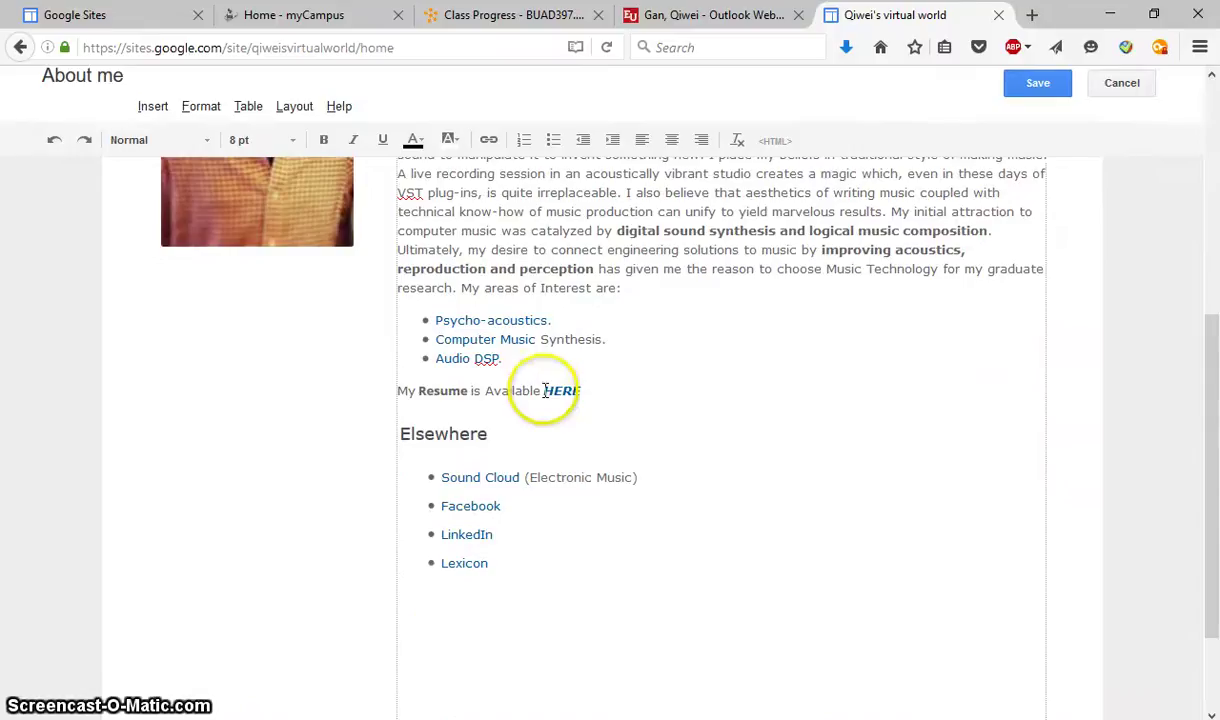
{"action": "scroll", "coordinate": [545, 390], "scroll_direction": "up", "scroll_amount": 10}
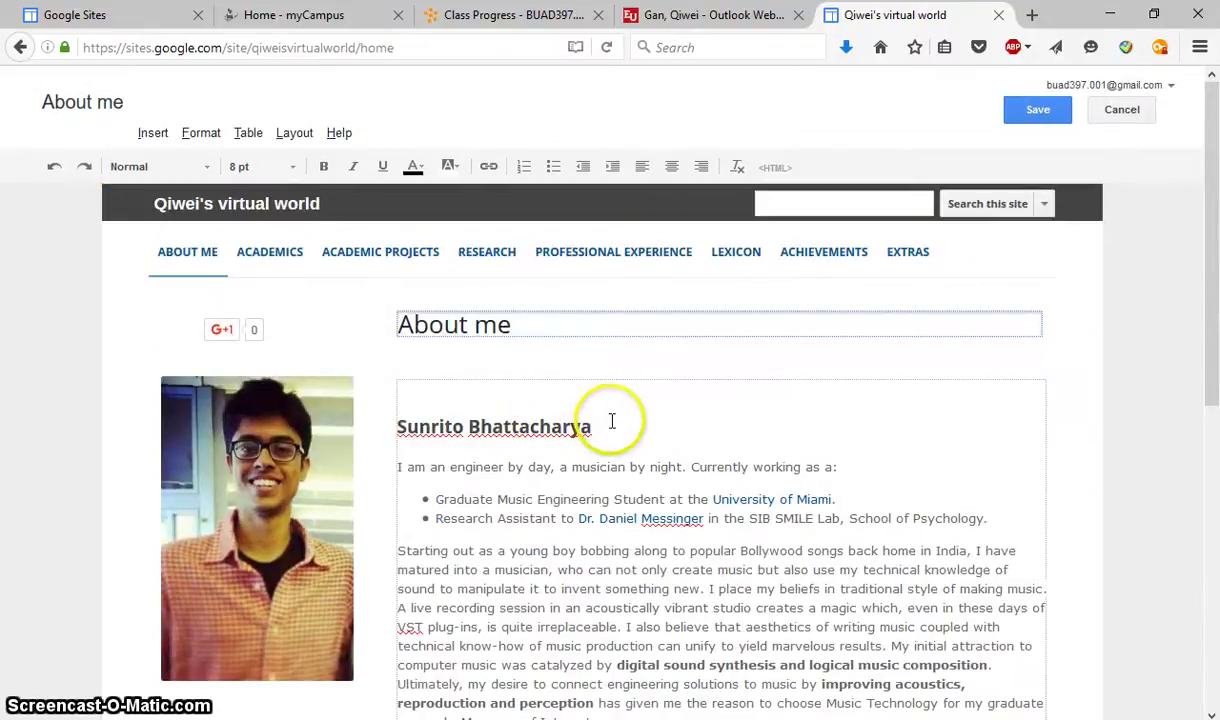
- Replace the sample person's name in the About me heading with the site owner's full name
{"action": "left_click", "coordinate": [611, 421]}
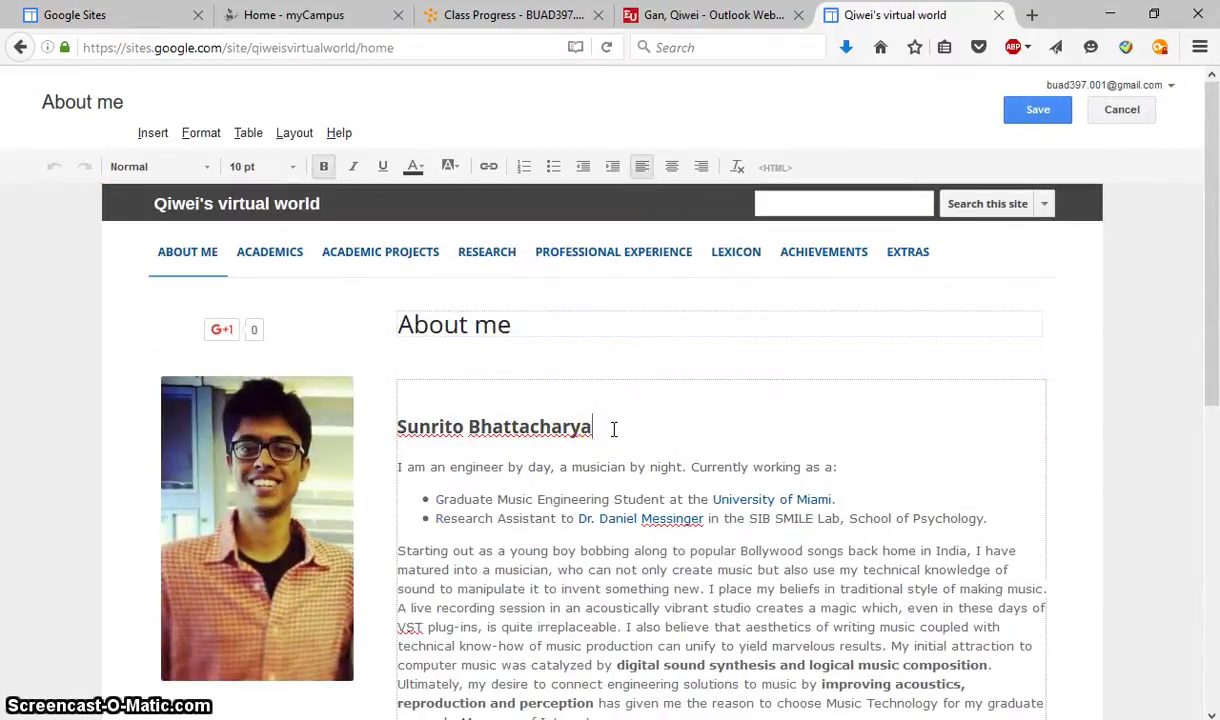
{"action": "key", "text": "BackSpace"}
{"action": "key", "text": "BackSpace"}
{"action": "key", "text": "BackSpace"}
{"action": "key", "text": "BackSpace"}
{"action": "key", "text": "BackSpace"}
{"action": "key", "text": "BackSpace"}
{"action": "key", "text": "BackSpace"}
{"action": "key", "text": "BackSpace"}
{"action": "key", "text": "BackSpace"}
{"action": "key", "text": "BackSpace"}
{"action": "key", "text": "BackSpace"}
{"action": "key", "text": "BackSpace"}
{"action": "key", "text": "BackSpace"}
{"action": "key", "text": "BackSpace"}
{"action": "key", "text": "BackSpace"}
{"action": "key", "text": "BackSpace"}
{"action": "key", "text": "BackSpace"}
{"action": "key", "text": "BackSpace"}
{"action": "scroll", "coordinate": [1021, 322], "scroll_direction": "down", "scroll_amount": 2}
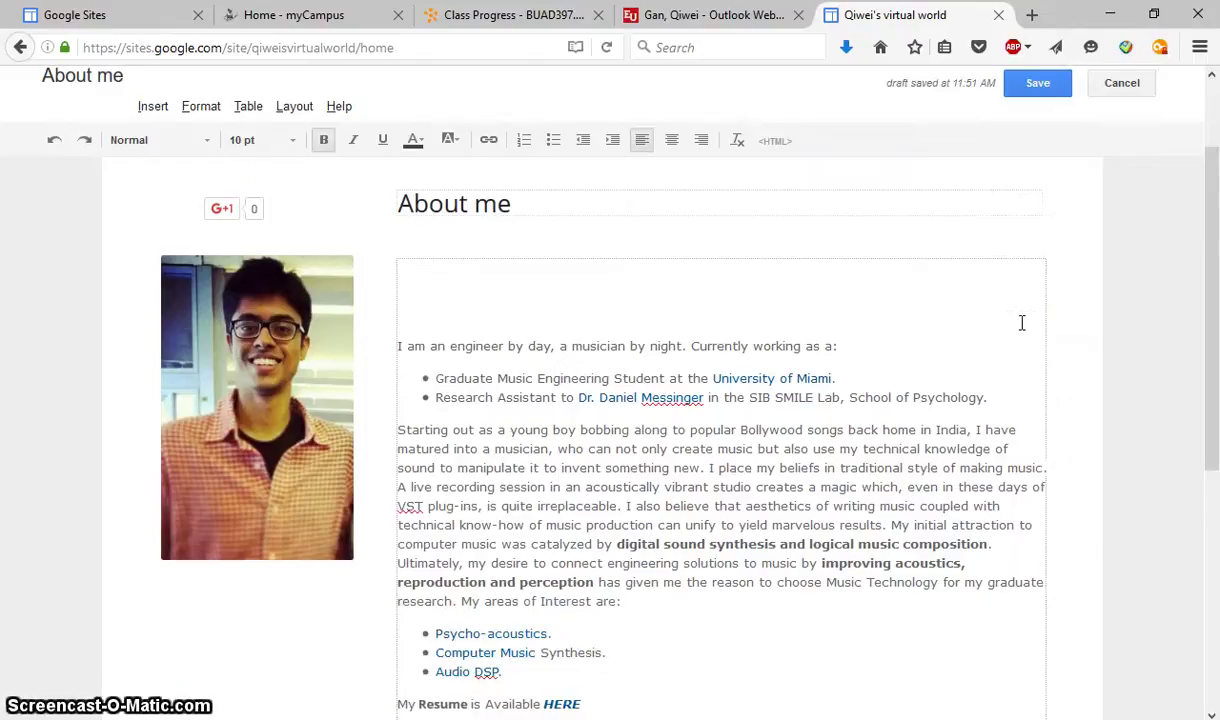
{"action": "type", "text": "Tom Jerry"}
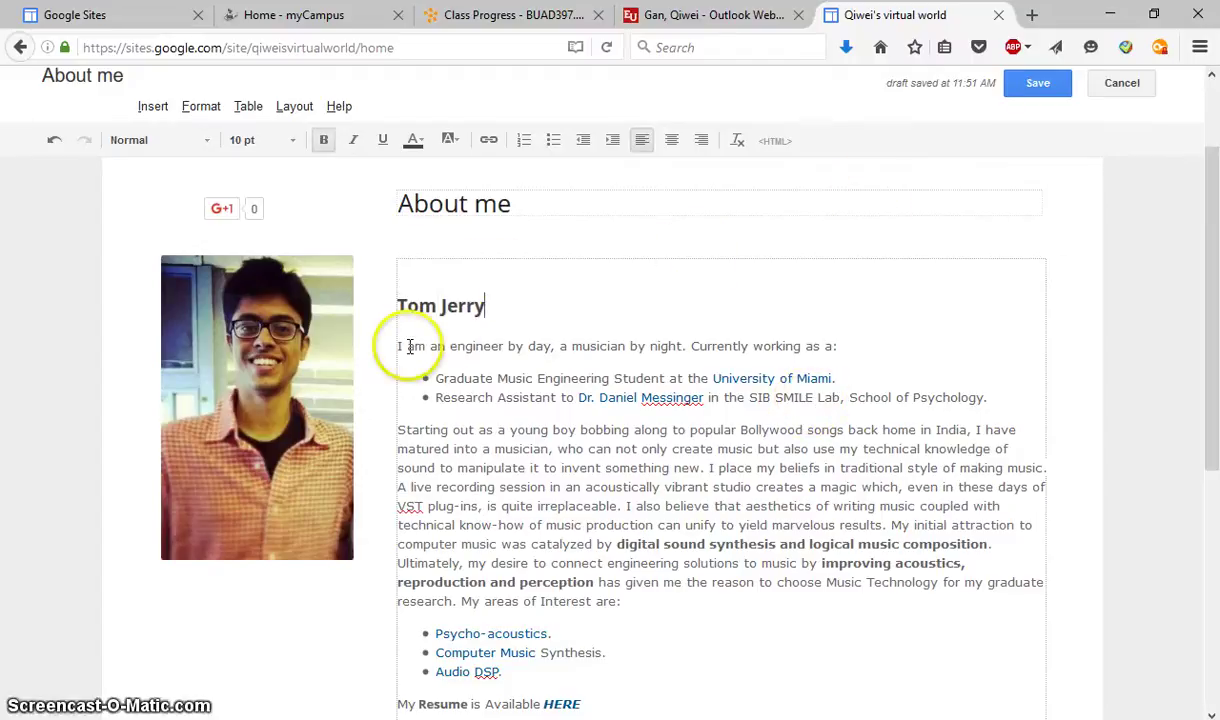
- Replace the introductory sentence below the name heading with "I am a little boy."
{"action": "left_click_drag", "start_coordinate": [405, 346], "coordinate": [841, 346]}
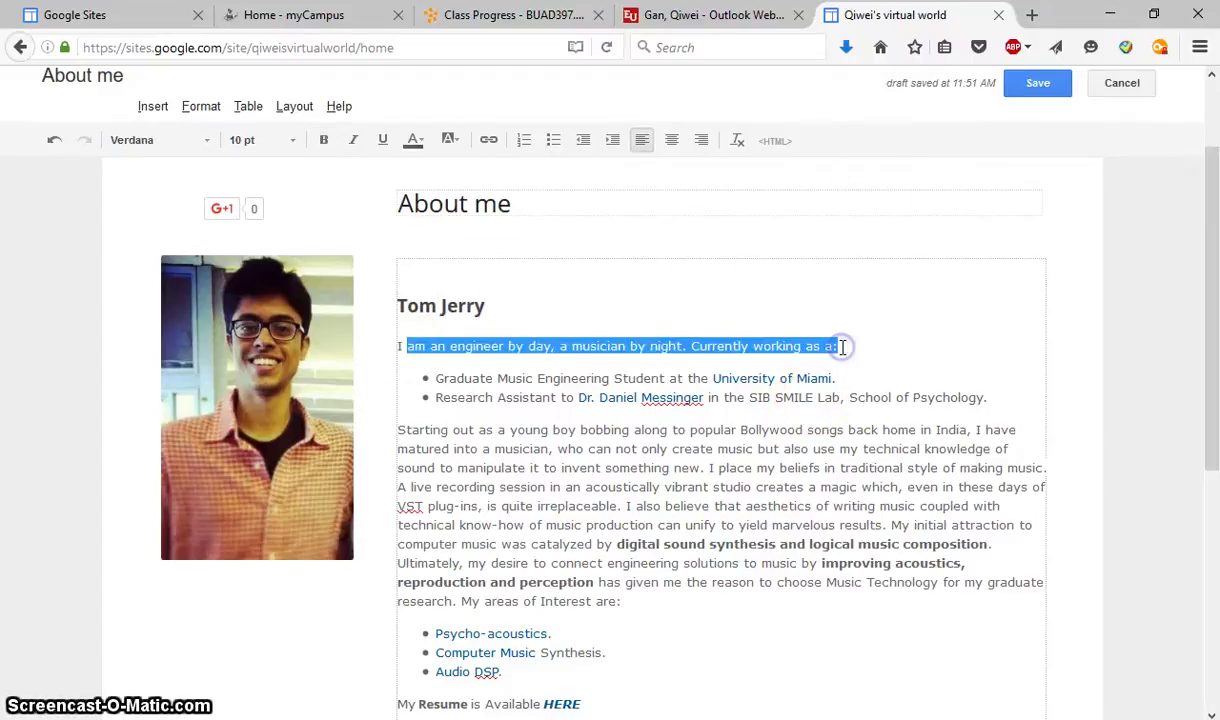
{"action": "type", "text": "am"}
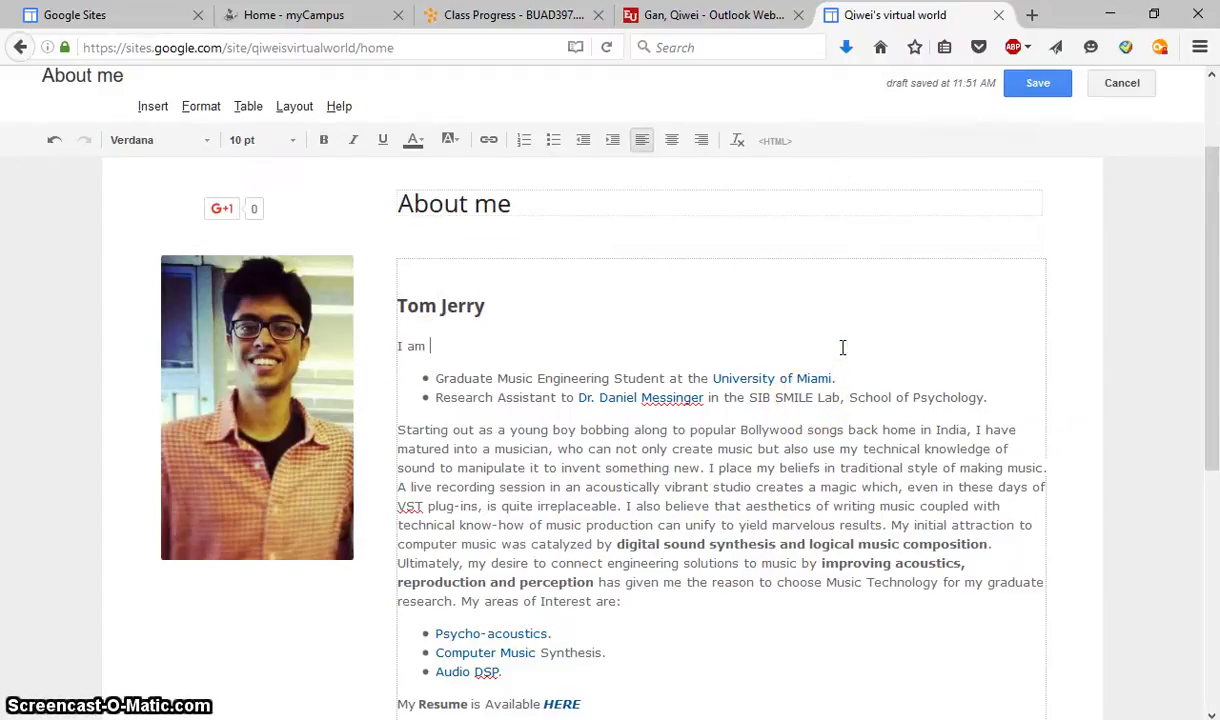
{"action": "type", "text": " a little boy."}
- Delete the sample job bullets, biography, areas of interest, resume line and Elsewhere heading below the introductory sentence
{"action": "scroll", "coordinate": [580, 382], "scroll_direction": "down", "scroll_amount": 2}
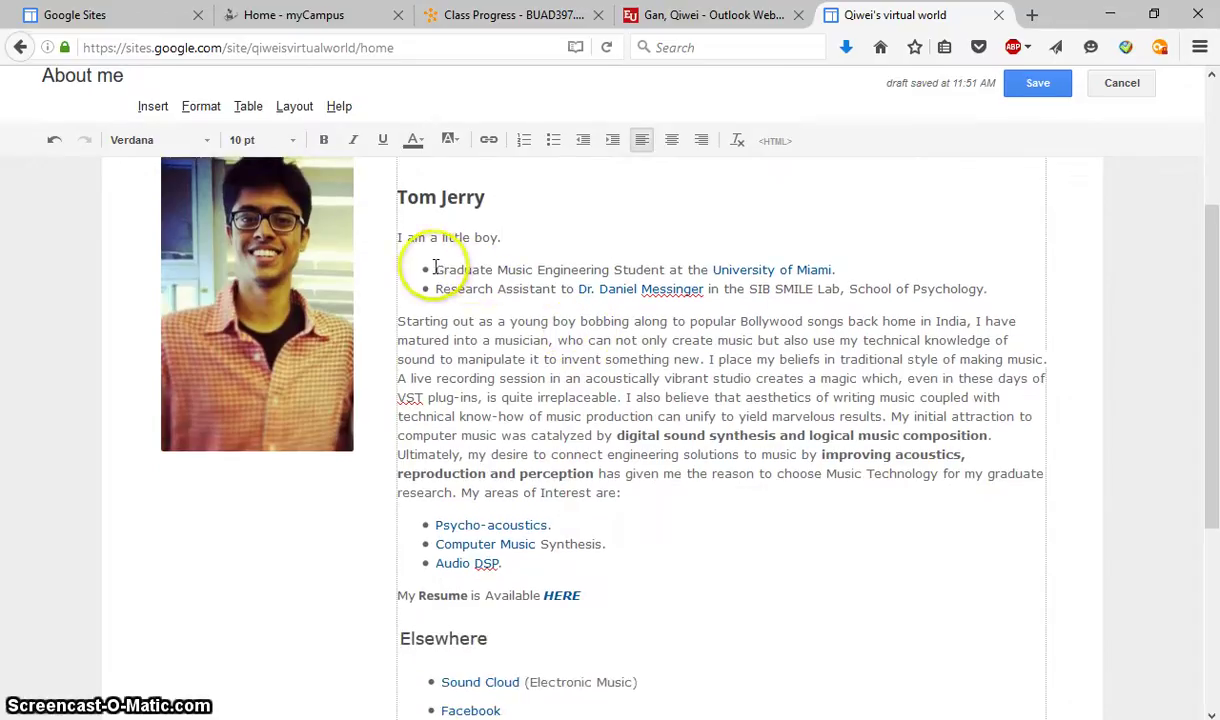
{"action": "triple_click", "coordinate": [437, 268]}
{"action": "left_click_drag", "start_coordinate": [603, 400], "coordinate": [600, 393]}
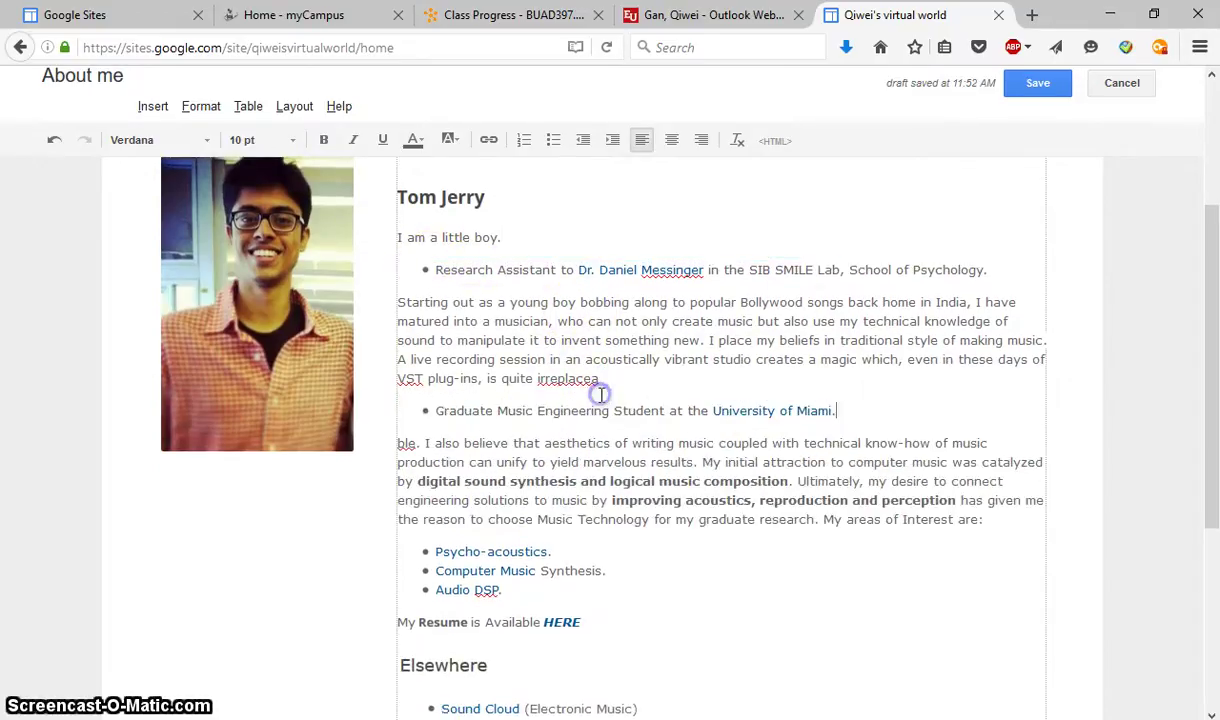
{"action": "left_click_drag", "start_coordinate": [428, 268], "coordinate": [625, 652]}
{"action": "key", "text": "Delete"}
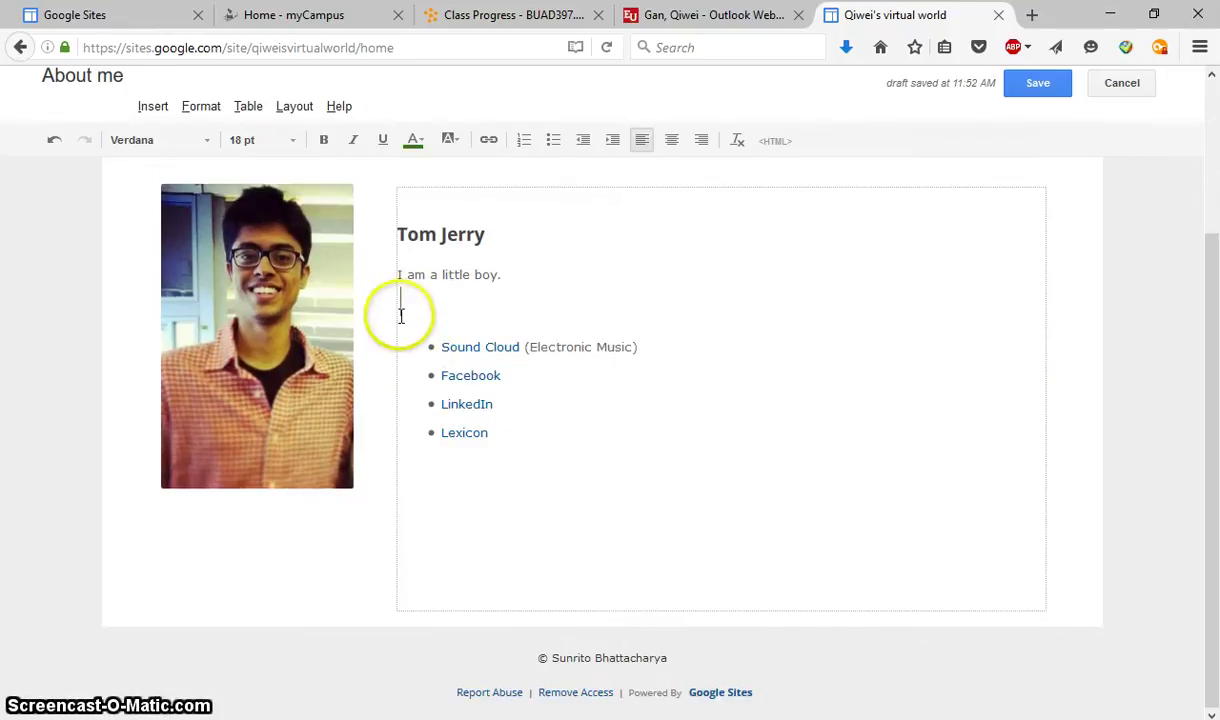
- Delete the bulleted list of Sound Cloud, Facebook, LinkedIn and Lexicon links
{"action": "left_click", "coordinate": [513, 432]}
{"action": "left_click_drag", "start_coordinate": [513, 432], "coordinate": [411, 302]}
{"action": "left_click", "coordinate": [515, 317]}
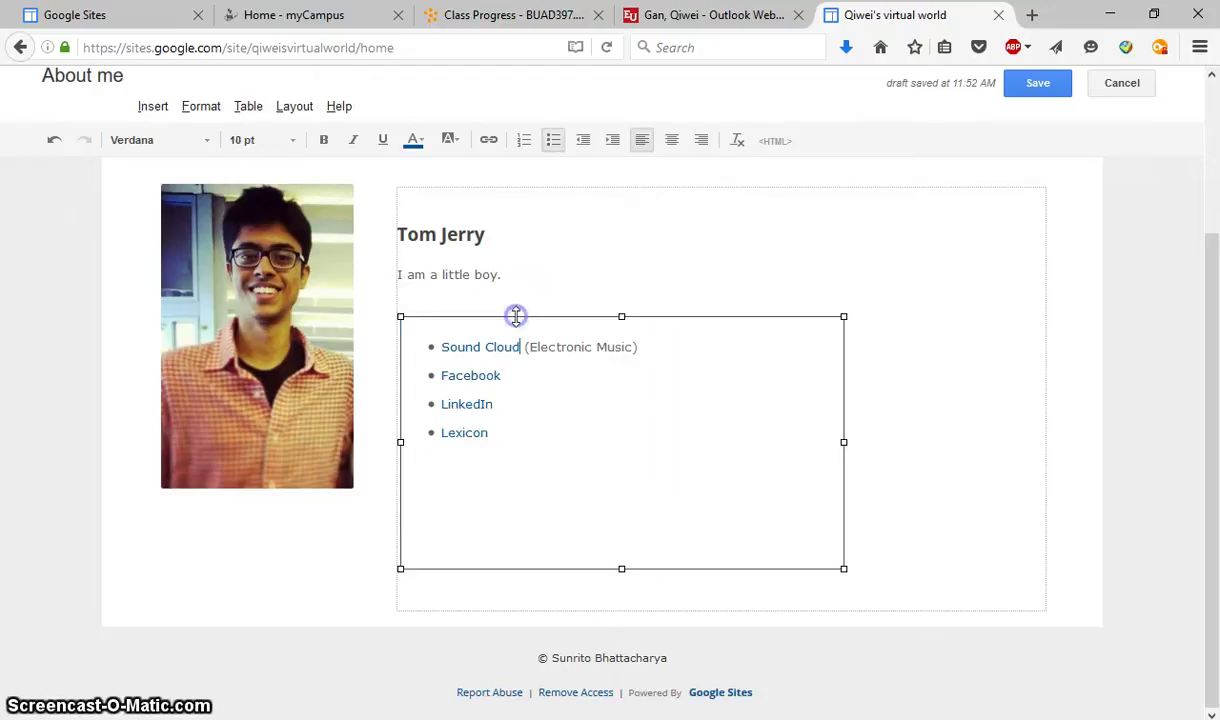
{"action": "left_click", "coordinate": [516, 316]}
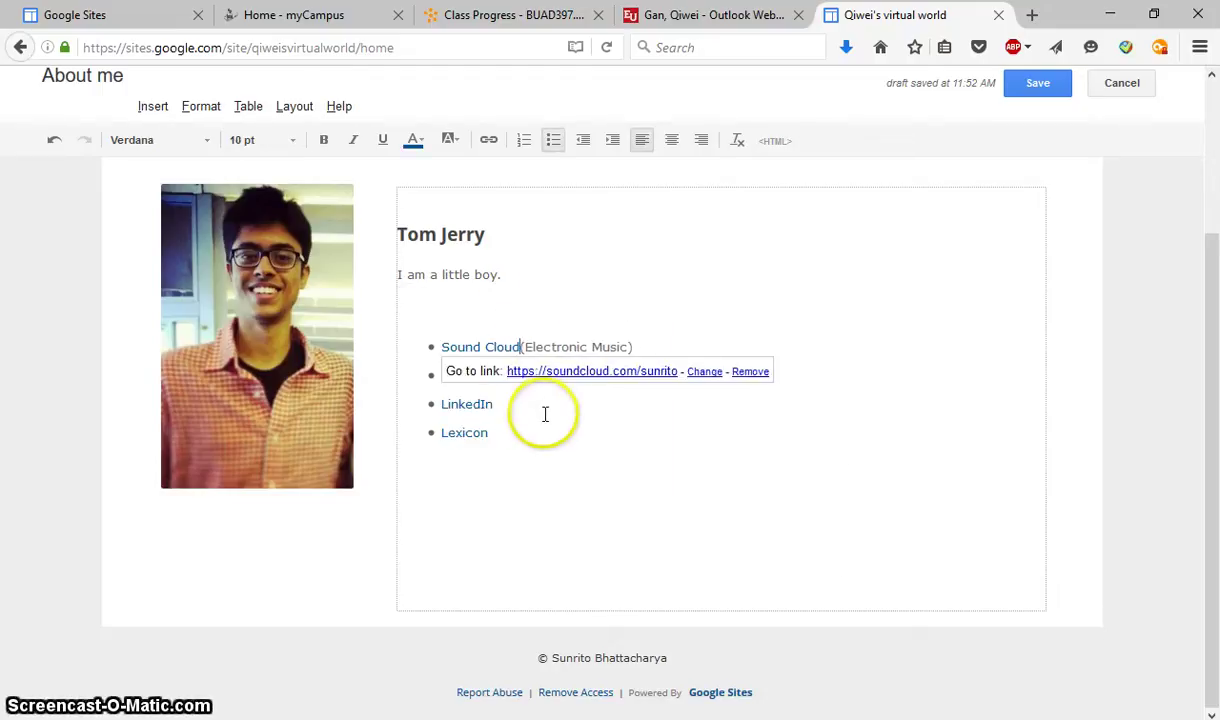
{"action": "left_click_drag", "start_coordinate": [545, 414], "coordinate": [430, 346]}
{"action": "key", "text": "BackSpace"}
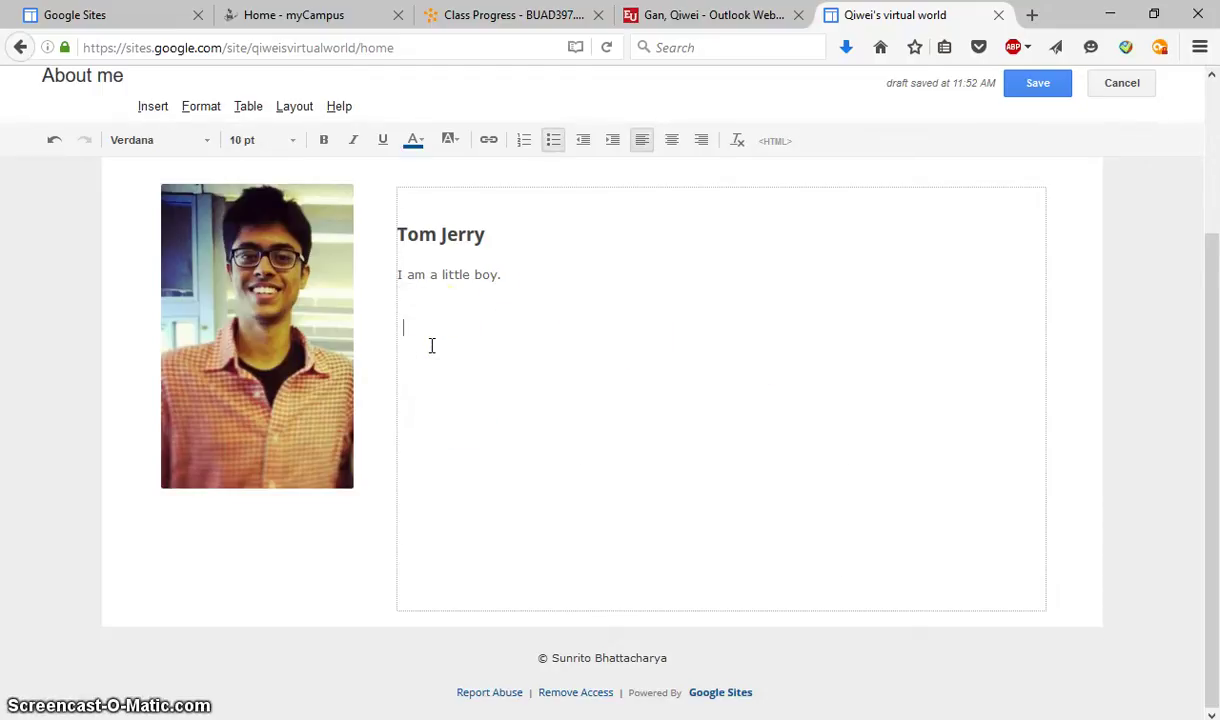
{"action": "left_click", "coordinate": [438, 295]}
{"action": "left_click", "coordinate": [421, 303]}
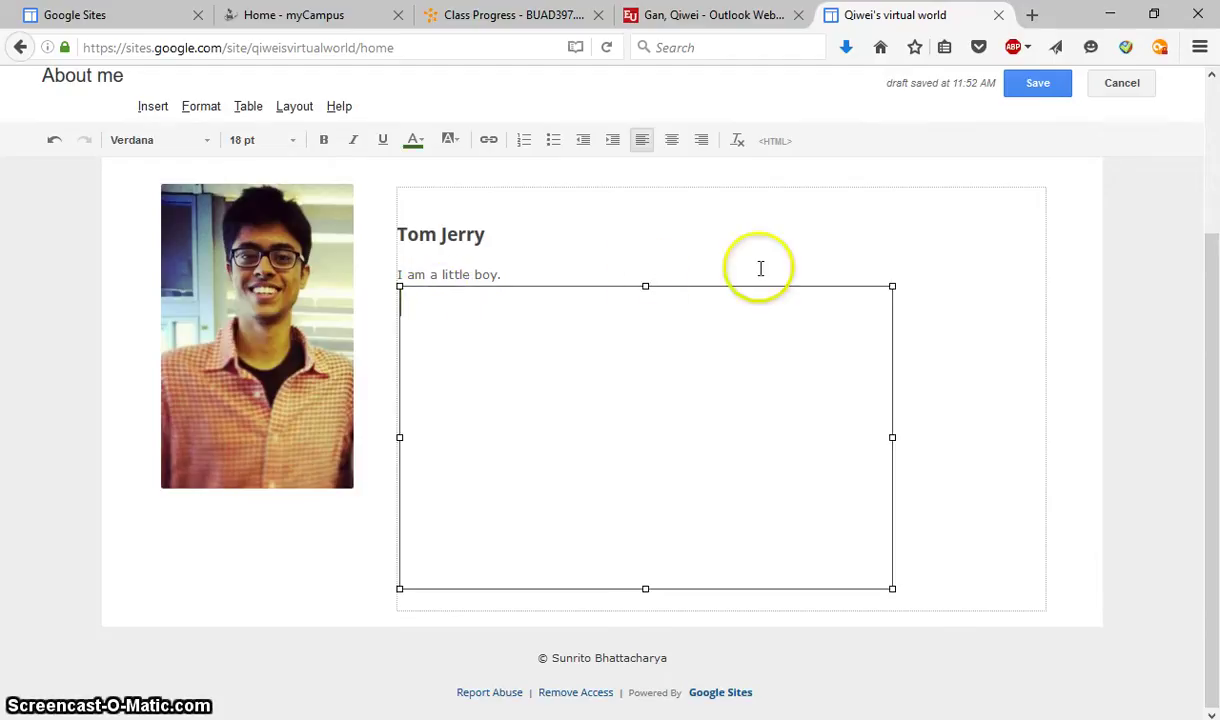
{"action": "left_click", "coordinate": [566, 332]}
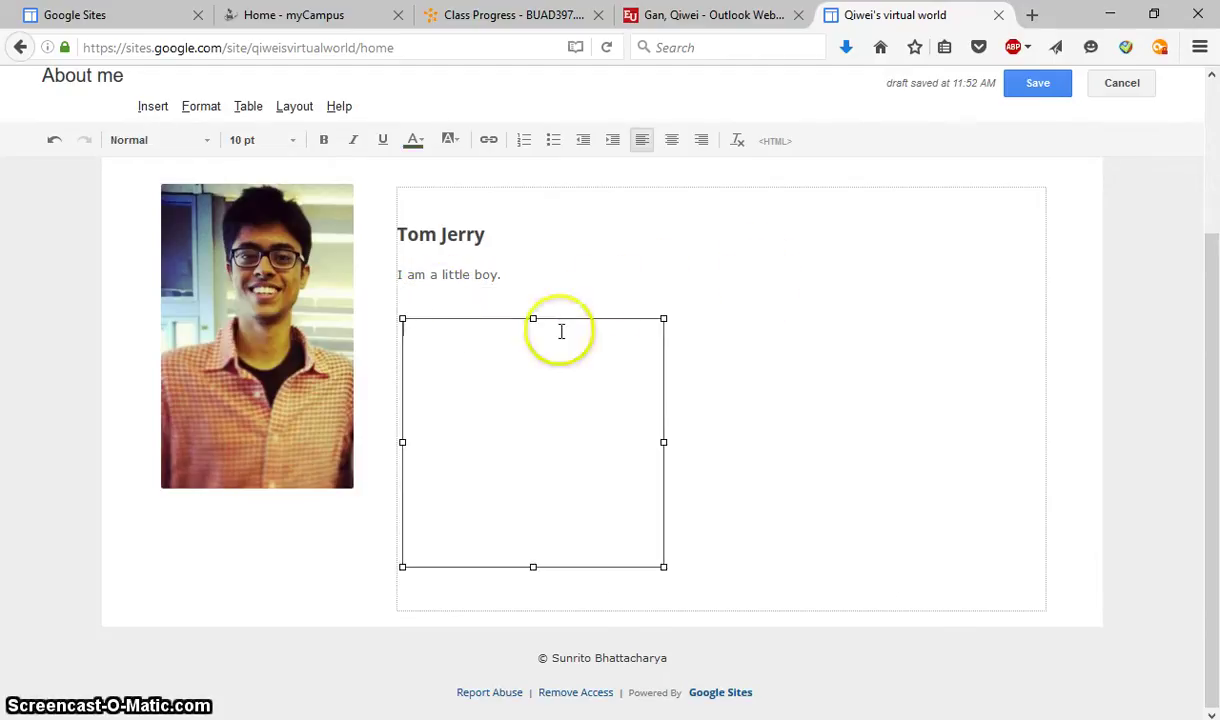
{"action": "left_click", "coordinate": [436, 315]}
{"action": "left_click", "coordinate": [444, 292]}
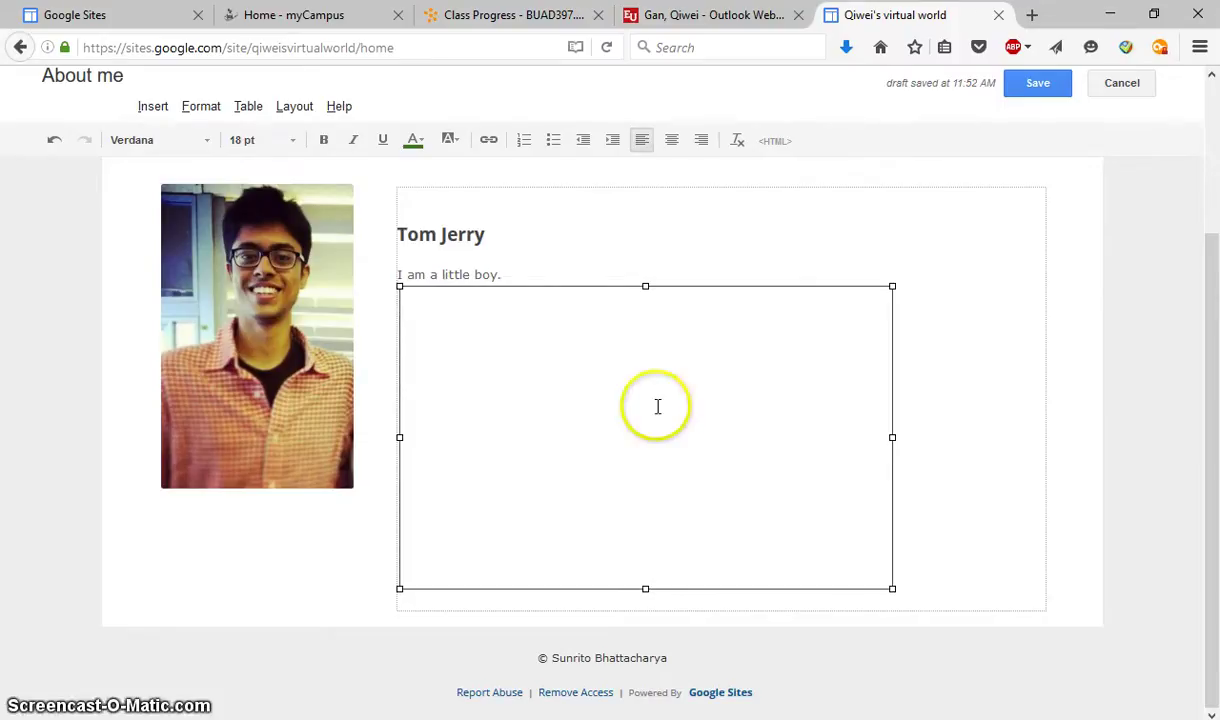
- Save the edited About me page and review the resulting page
{"action": "scroll", "coordinate": [1033, 114], "scroll_direction": "up", "scroll_amount": 2}
{"action": "left_click", "coordinate": [1037, 86]}
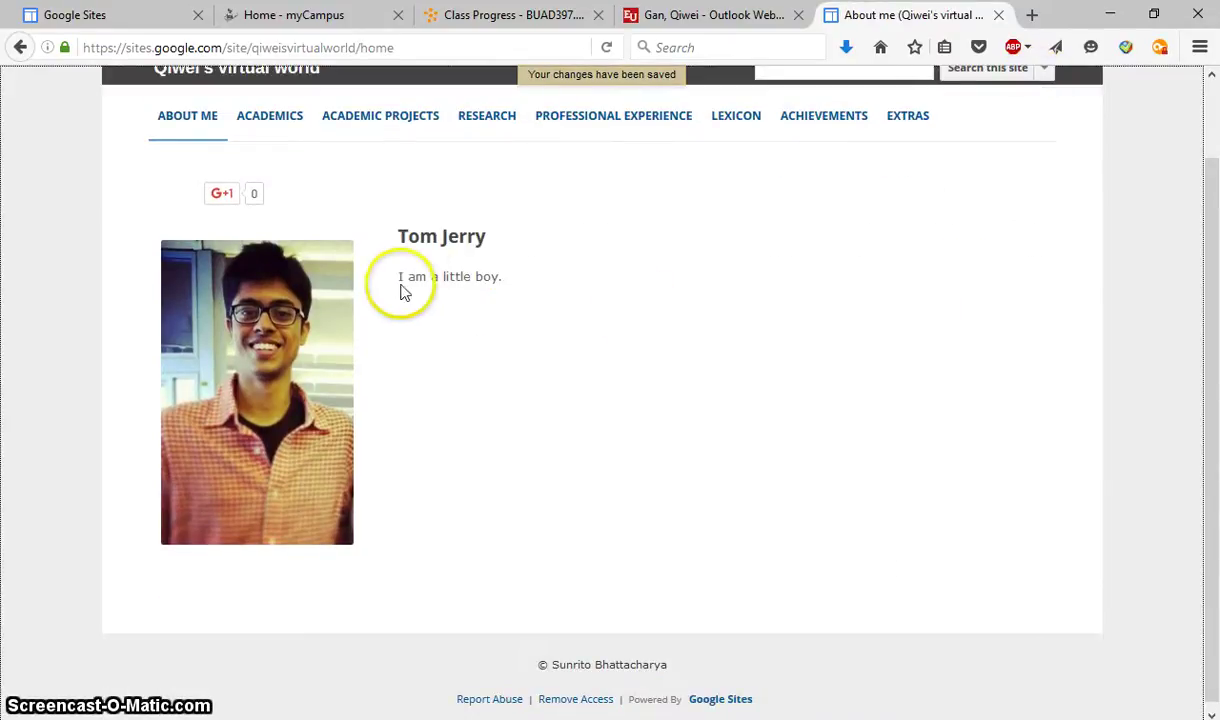
{"action": "scroll", "coordinate": [681, 381], "scroll_direction": "up", "scroll_amount": 2}
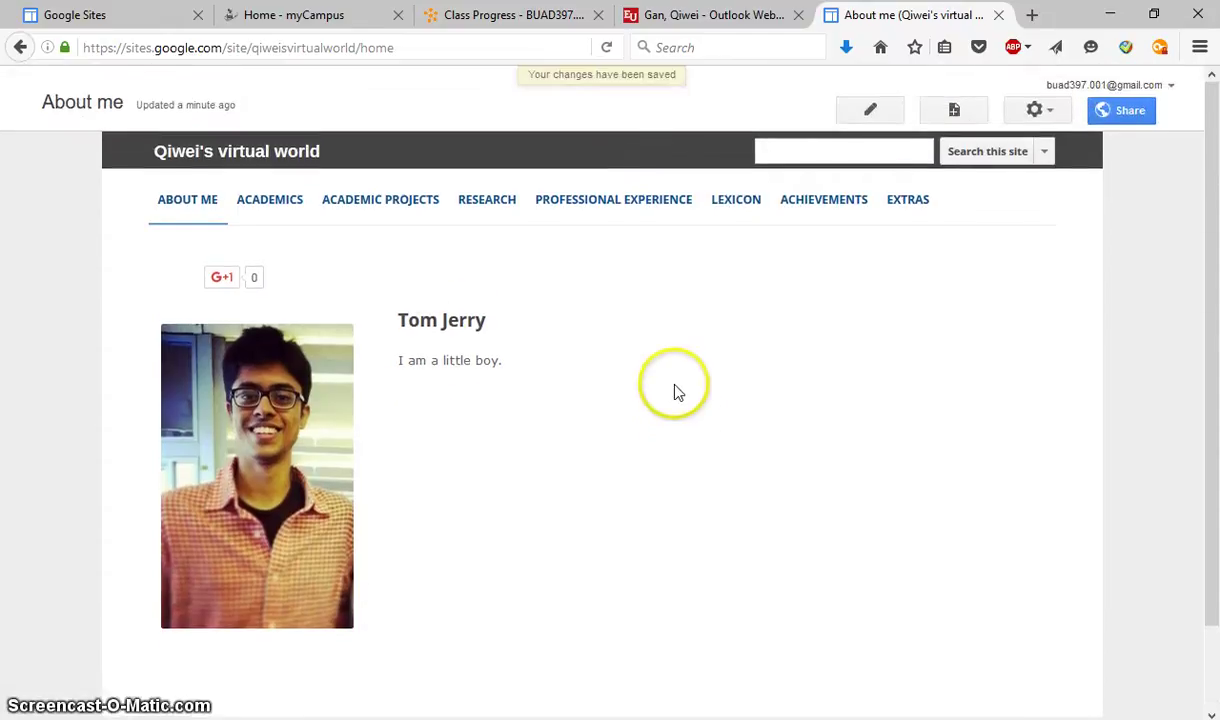
{"action": "scroll", "coordinate": [657, 401], "scroll_direction": "down", "scroll_amount": 2}
{"action": "scroll", "coordinate": [619, 491], "scroll_direction": "up", "scroll_amount": 2}
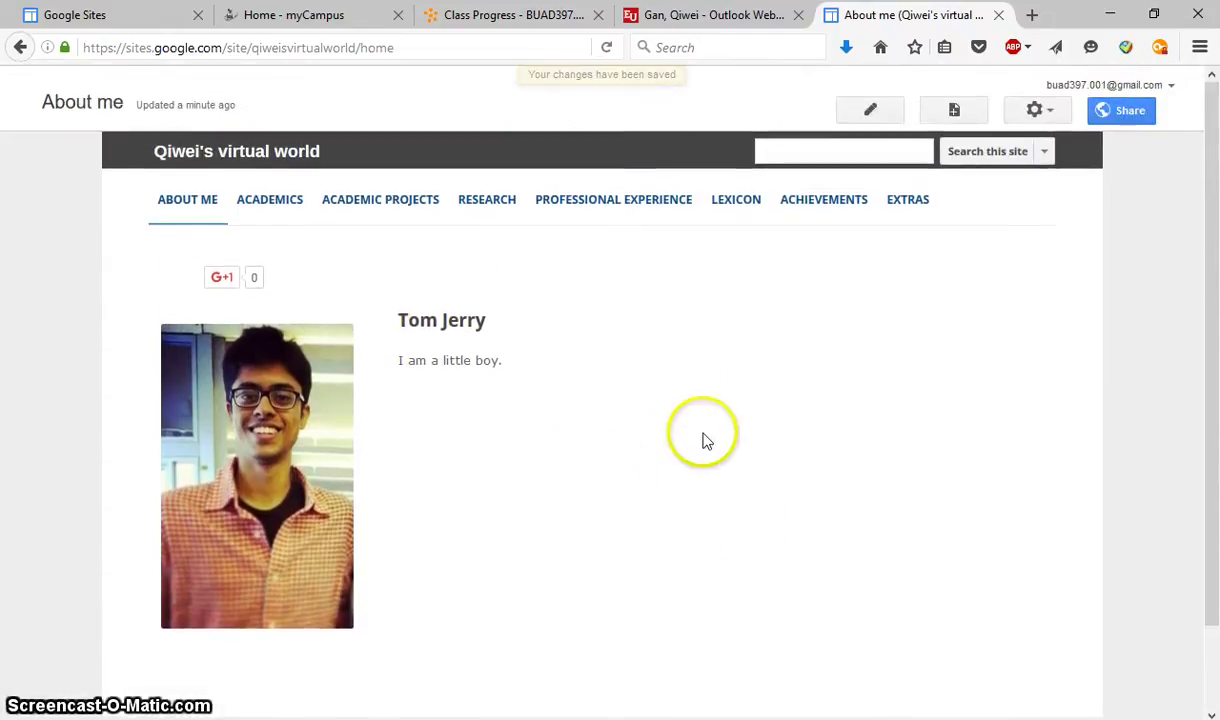